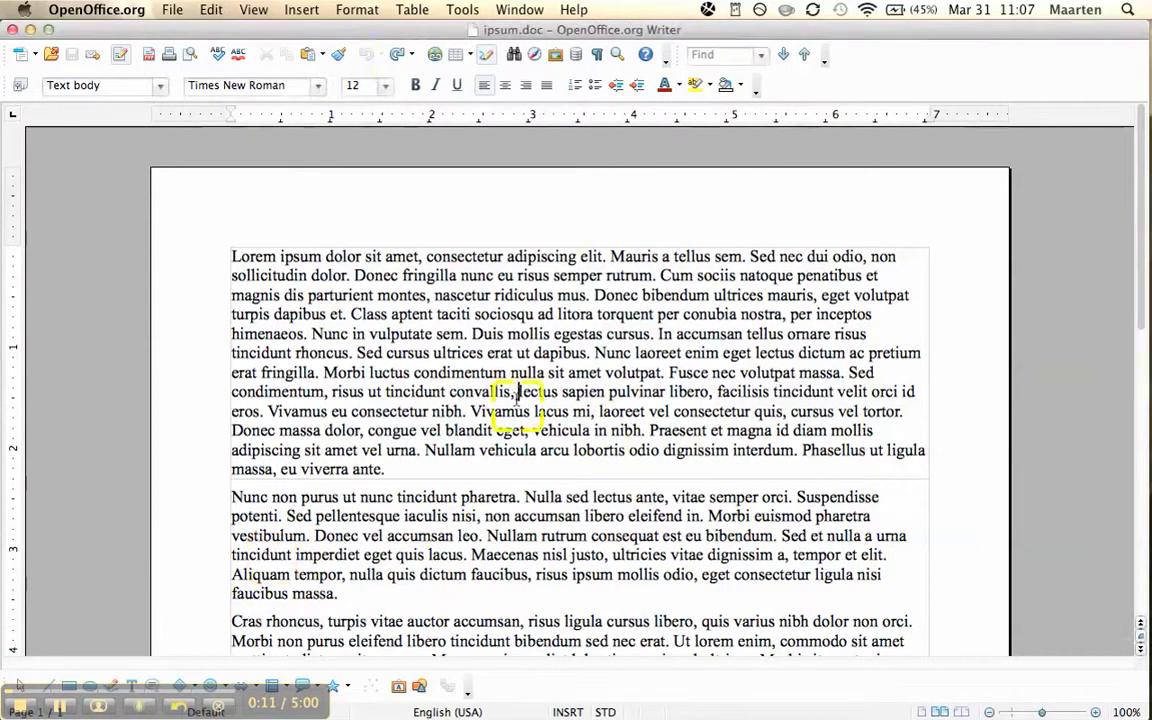
Insert a frame about 1.37 by 0.80 inches in the lower middle of the first paragraph, about 2.40 inches from the left margin
{"action": "left_click", "coordinate": [301, 10]}
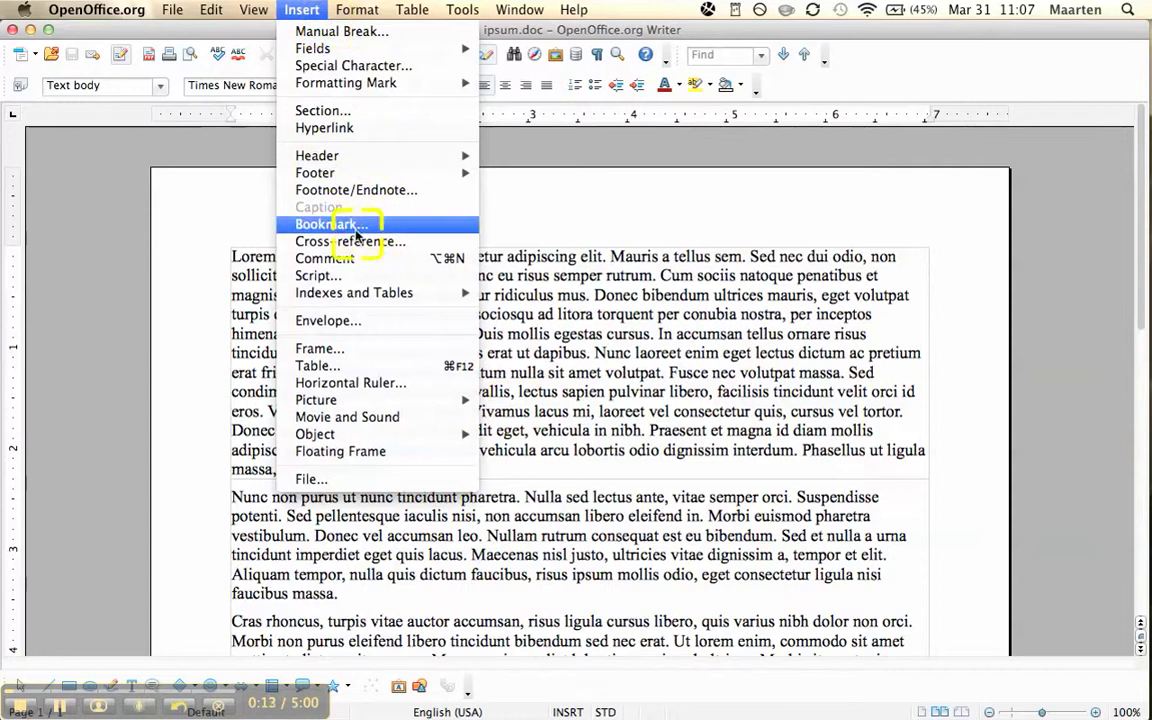
{"action": "left_click", "coordinate": [332, 348]}
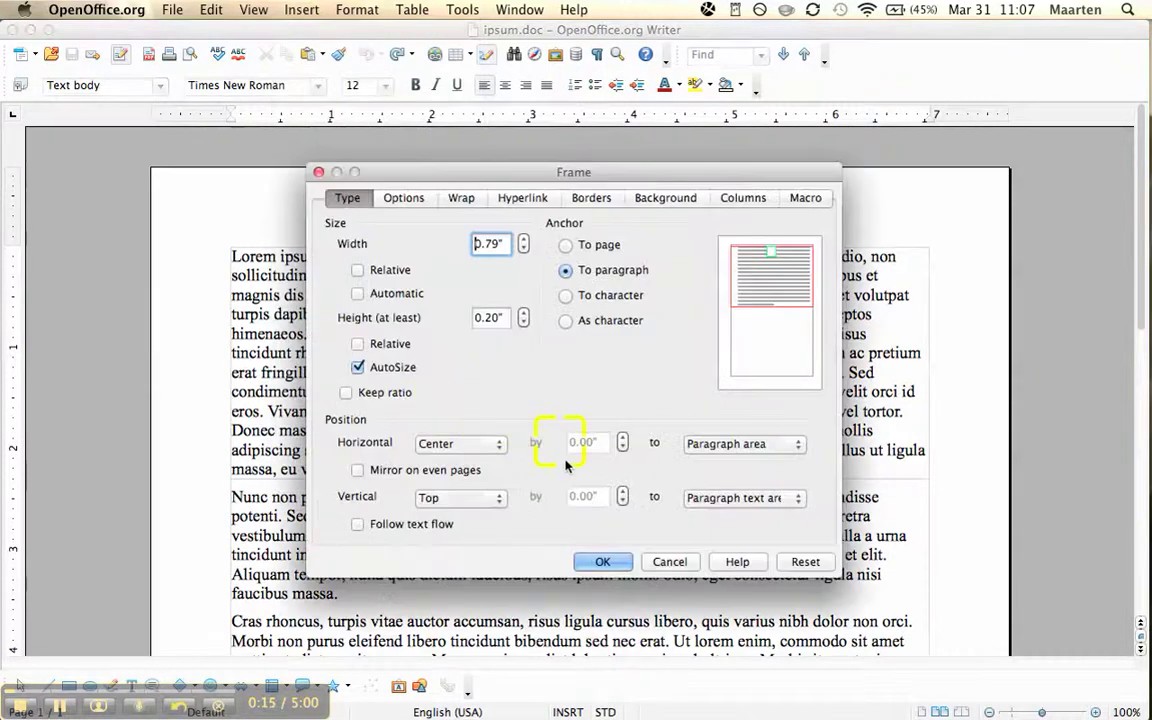
{"action": "left_click", "coordinate": [601, 560]}
{"action": "left_click_drag", "start_coordinate": [573, 228], "coordinate": [609, 439]}
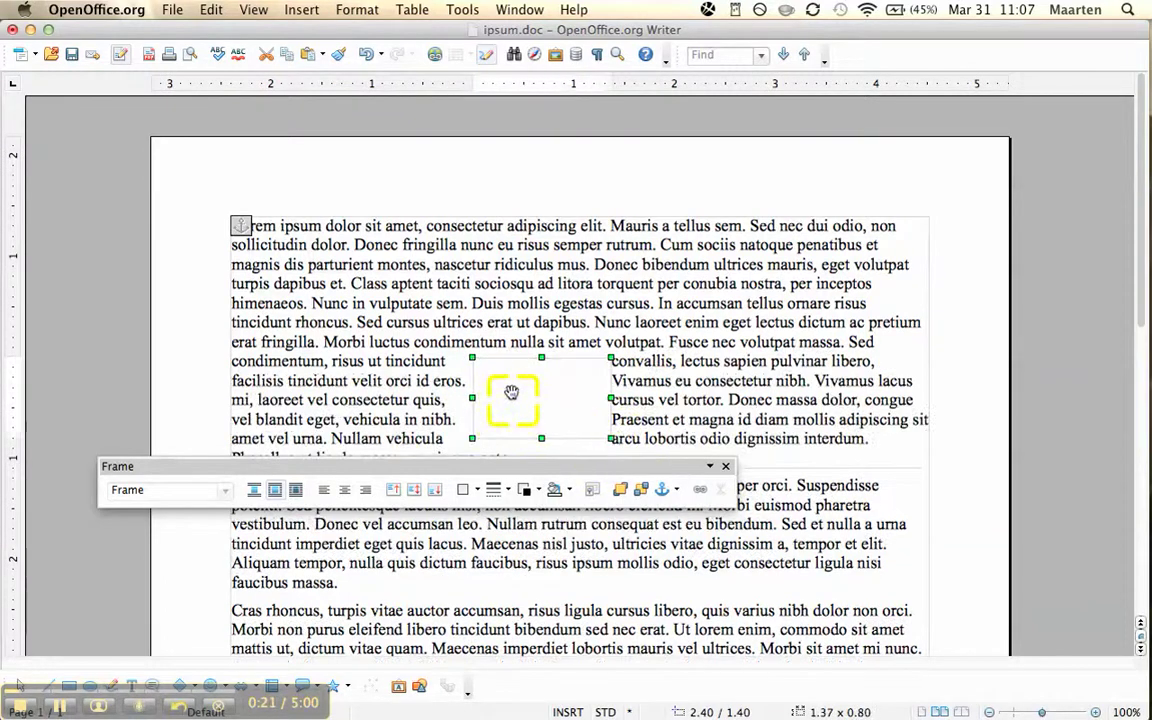
Enter "Type in some text" inside the new frame and return to the body text
{"action": "double_click", "coordinate": [513, 396]}
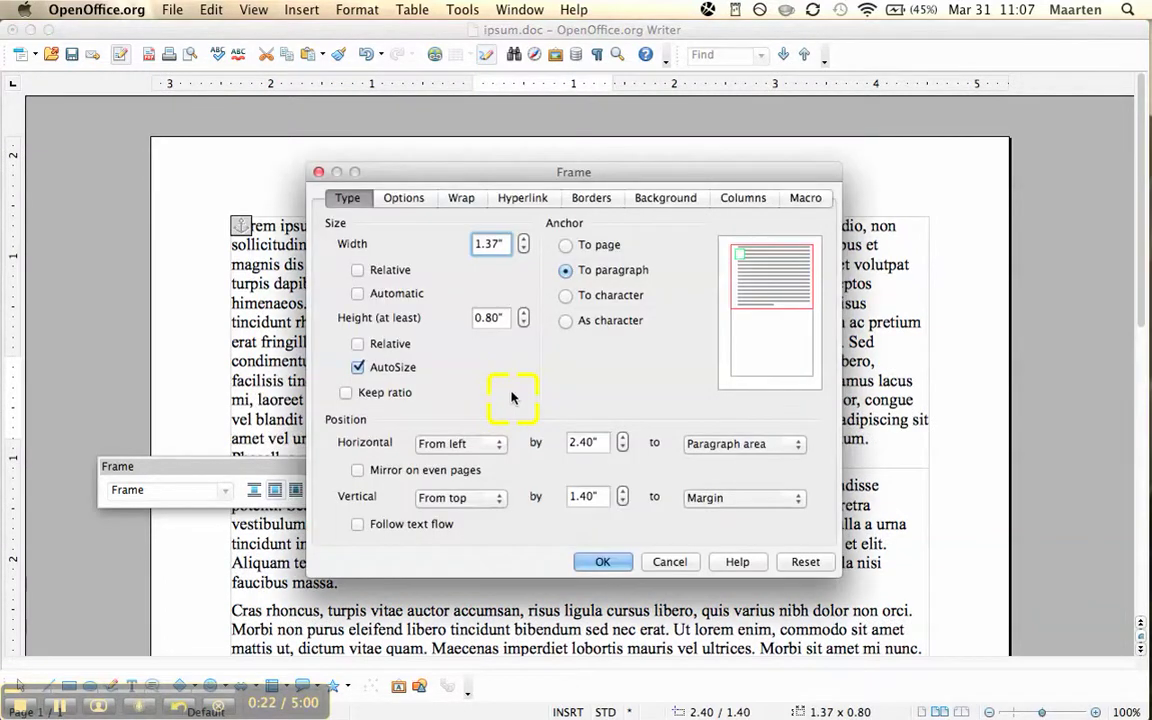
{"action": "left_click", "coordinate": [672, 561]}
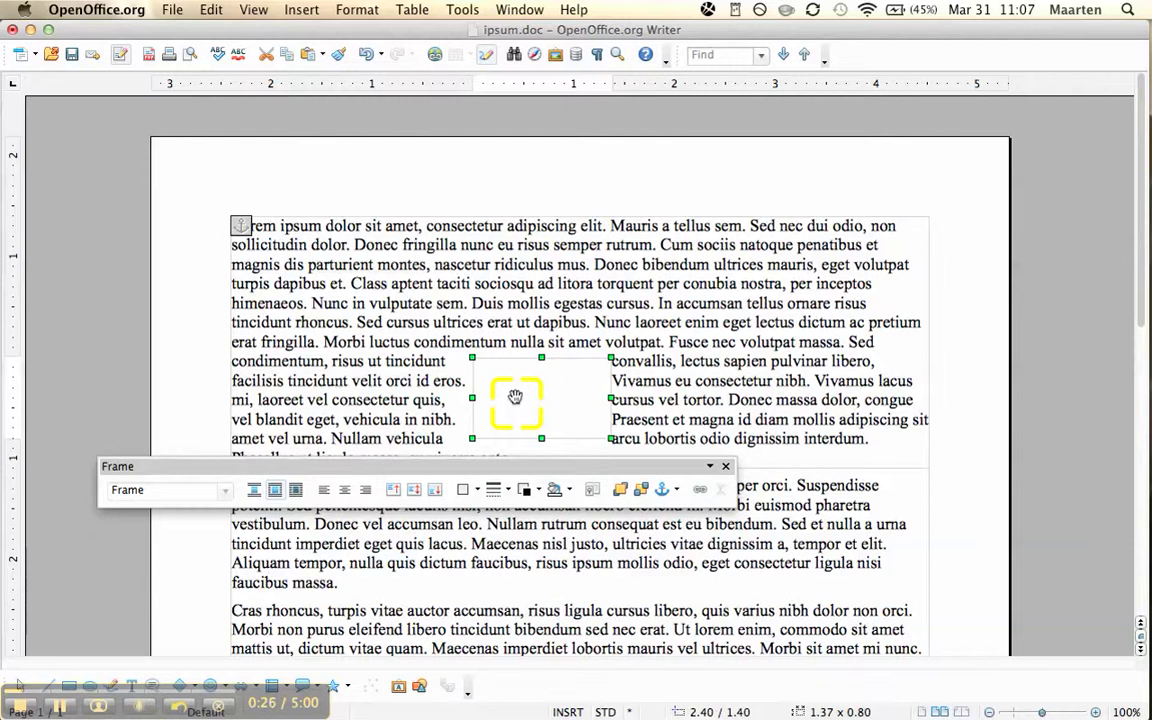
{"action": "type", "text": "Type in some "}
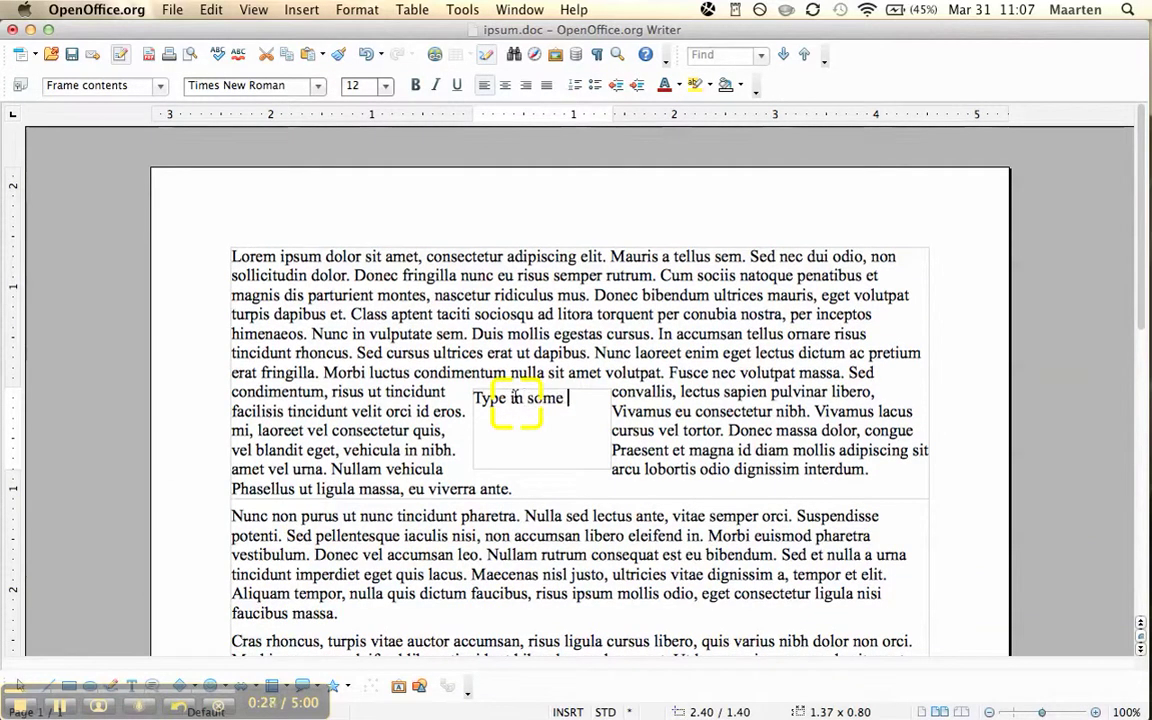
{"action": "type", "text": "text"}
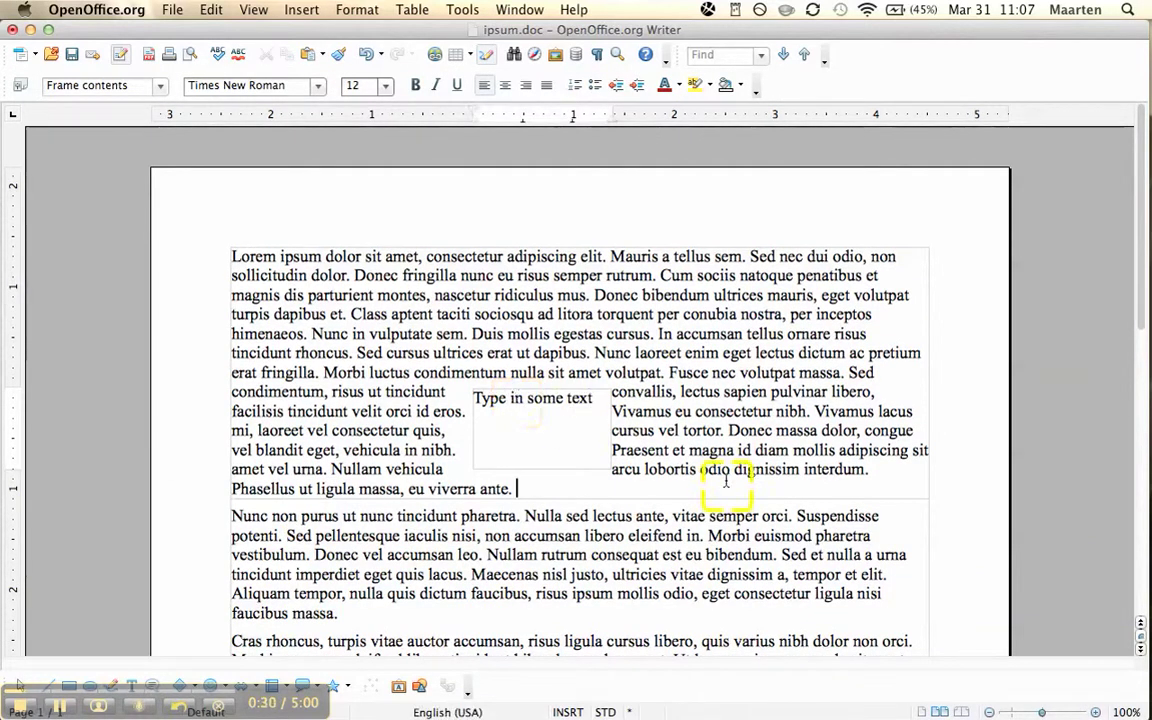
{"action": "left_click", "coordinate": [726, 484]}
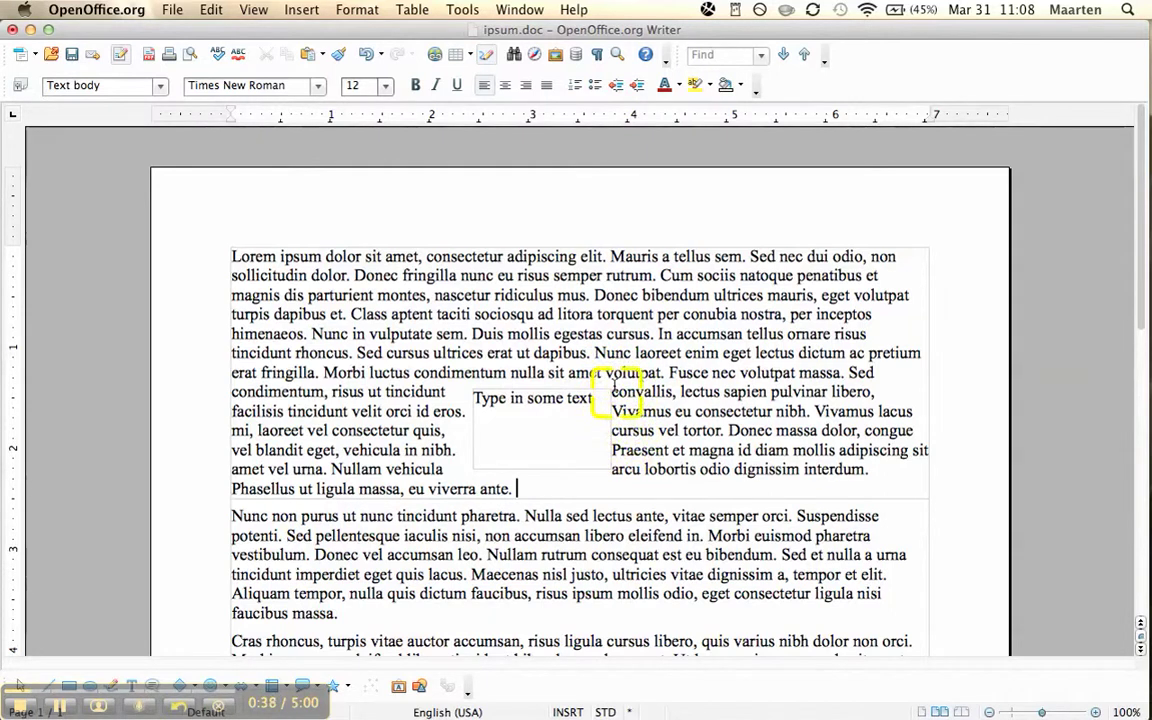
Set the frame's border line color to Light red and deselect the frame
{"action": "left_click", "coordinate": [522, 442]}
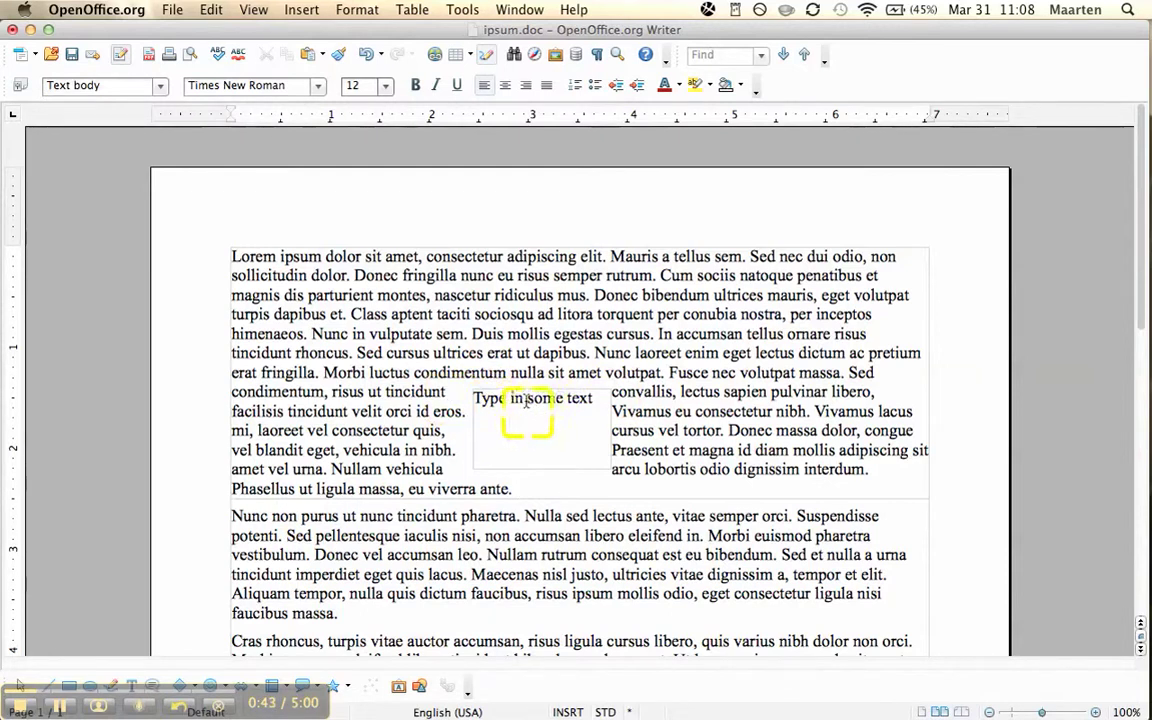
{"action": "left_click", "coordinate": [598, 396]}
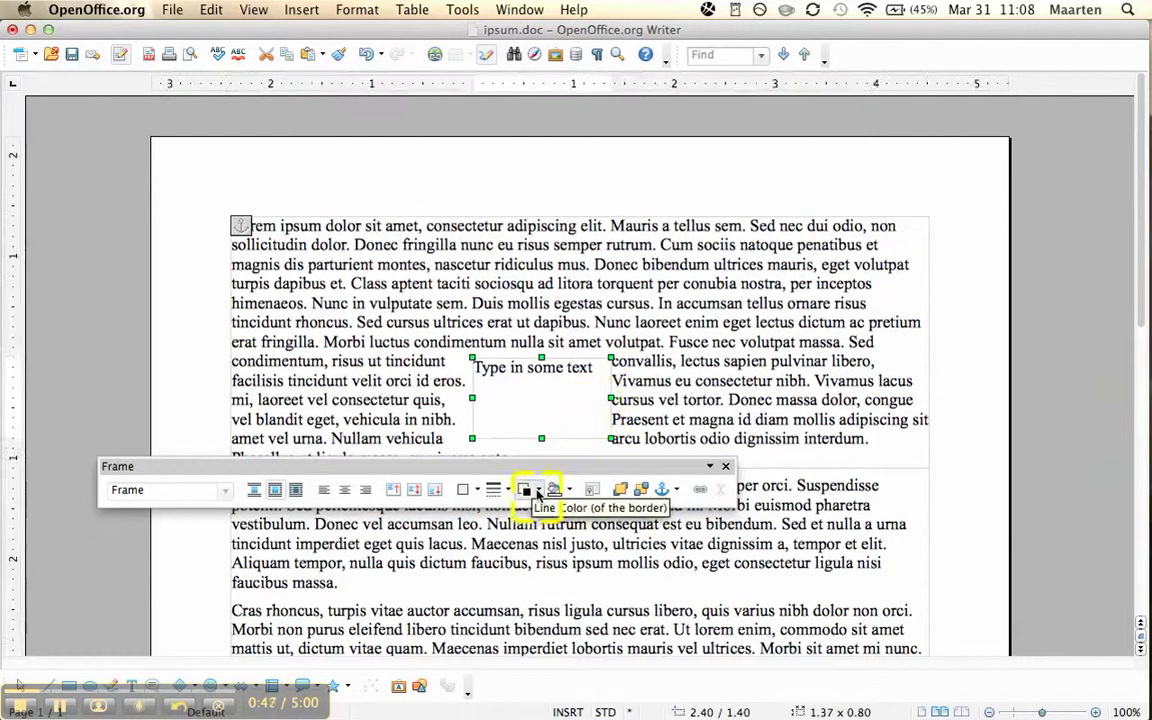
{"action": "left_click", "coordinate": [537, 492]}
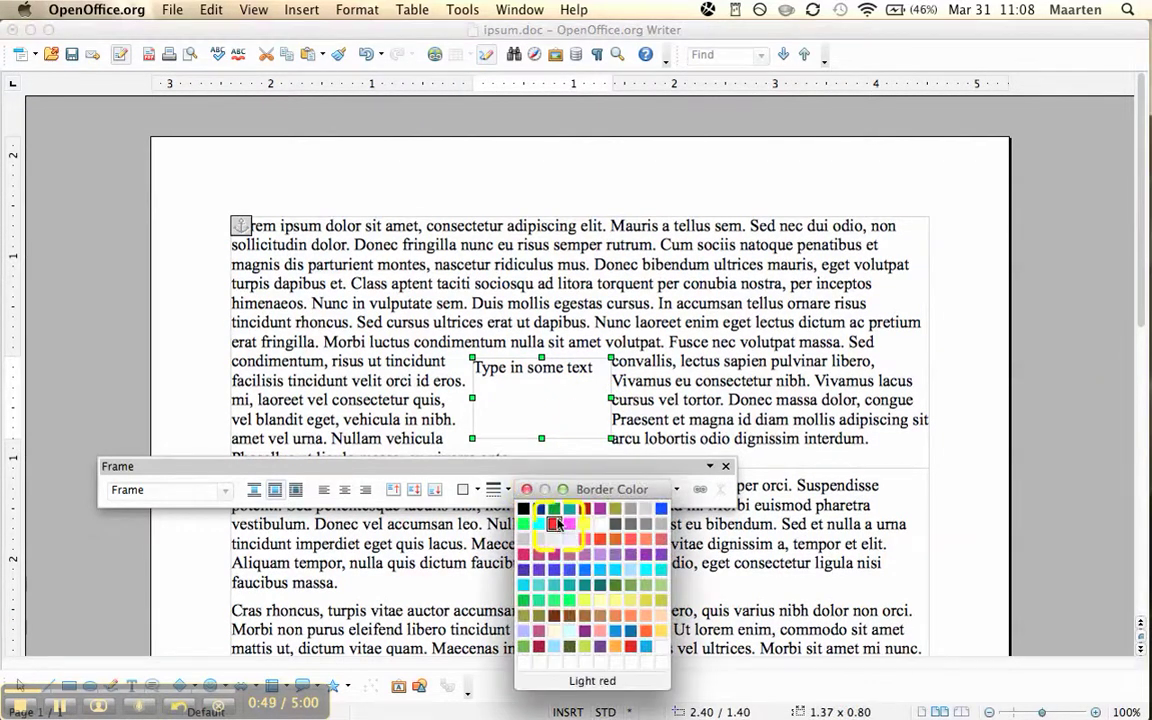
{"action": "left_click", "coordinate": [505, 472]}
{"action": "left_click", "coordinate": [741, 380]}
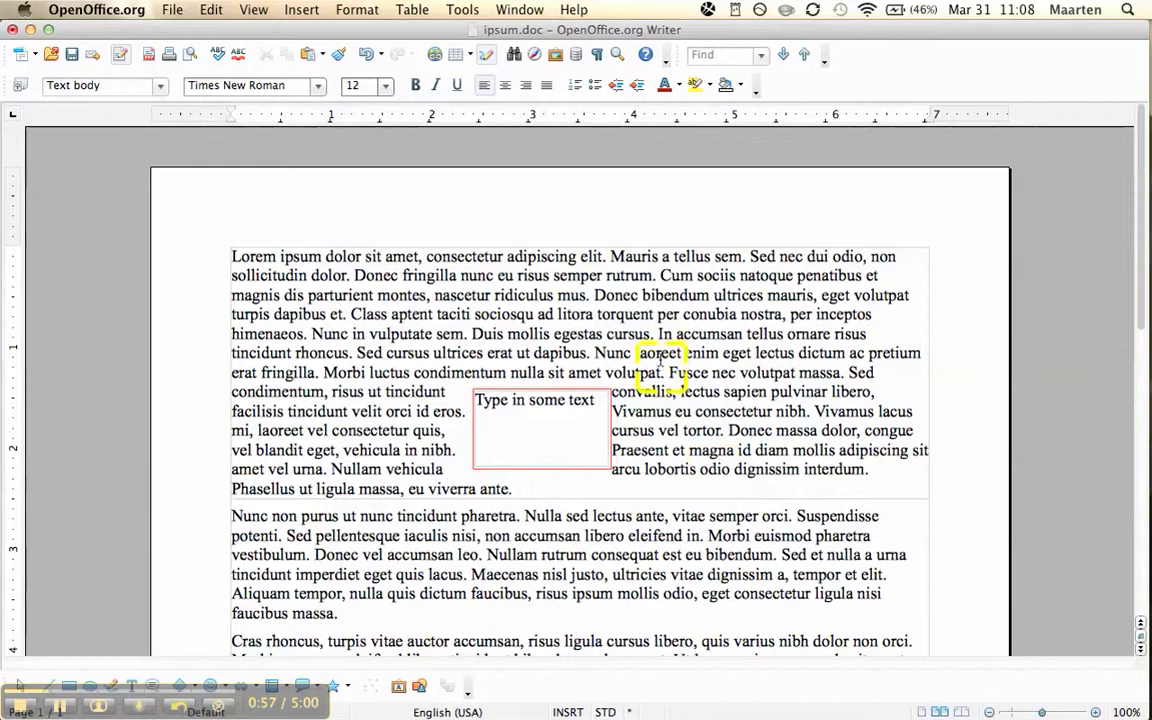
Center the line of text inside the frame through its paragraph alignment settings
{"action": "double_click", "coordinate": [571, 400]}
{"action": "triple_click", "coordinate": [517, 400]}
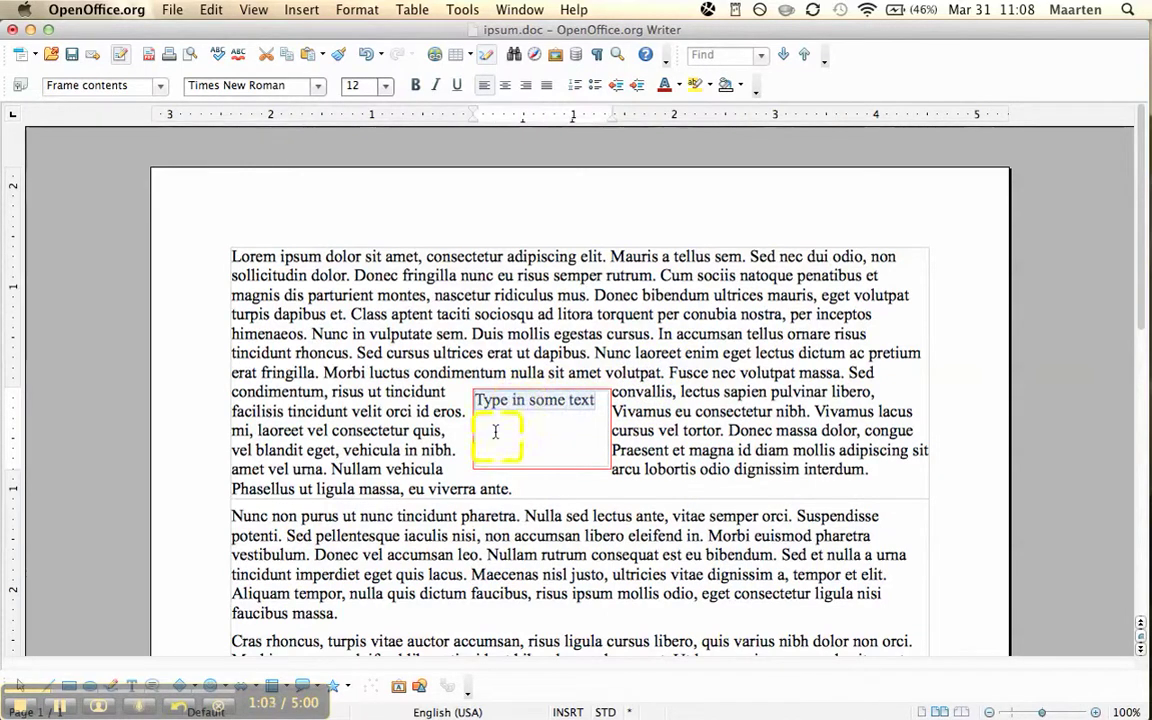
{"action": "left_click", "coordinate": [355, 10]}
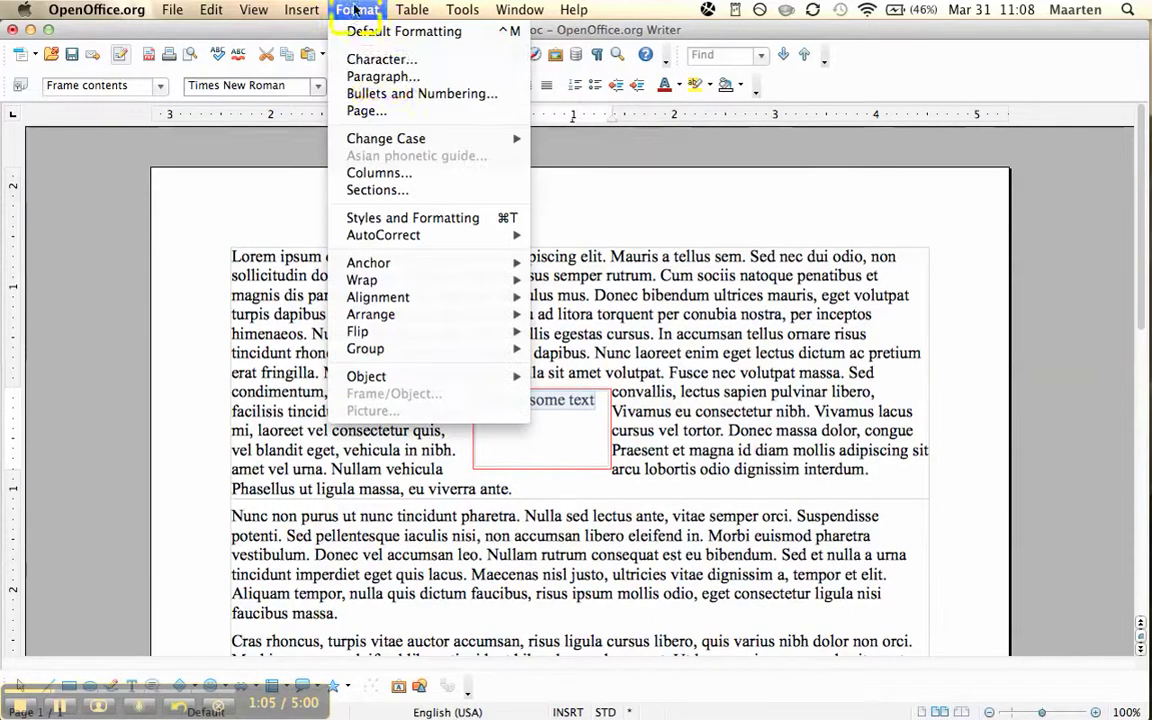
{"action": "left_click", "coordinate": [380, 77]}
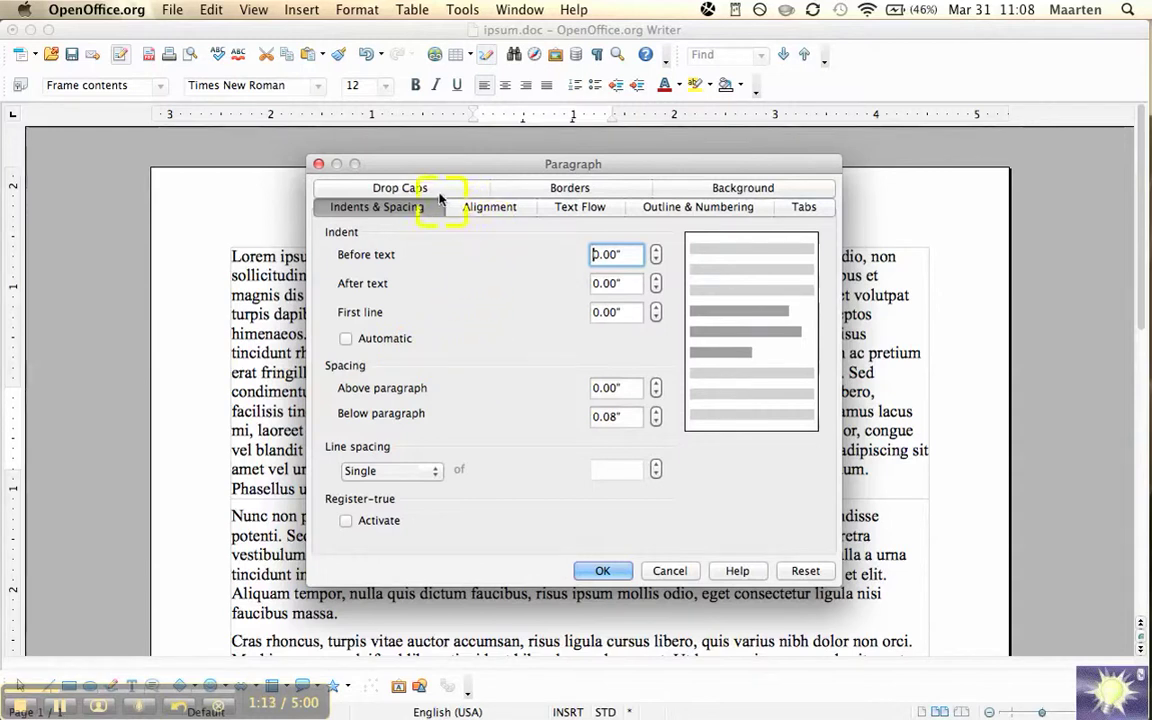
{"action": "left_click", "coordinate": [533, 191]}
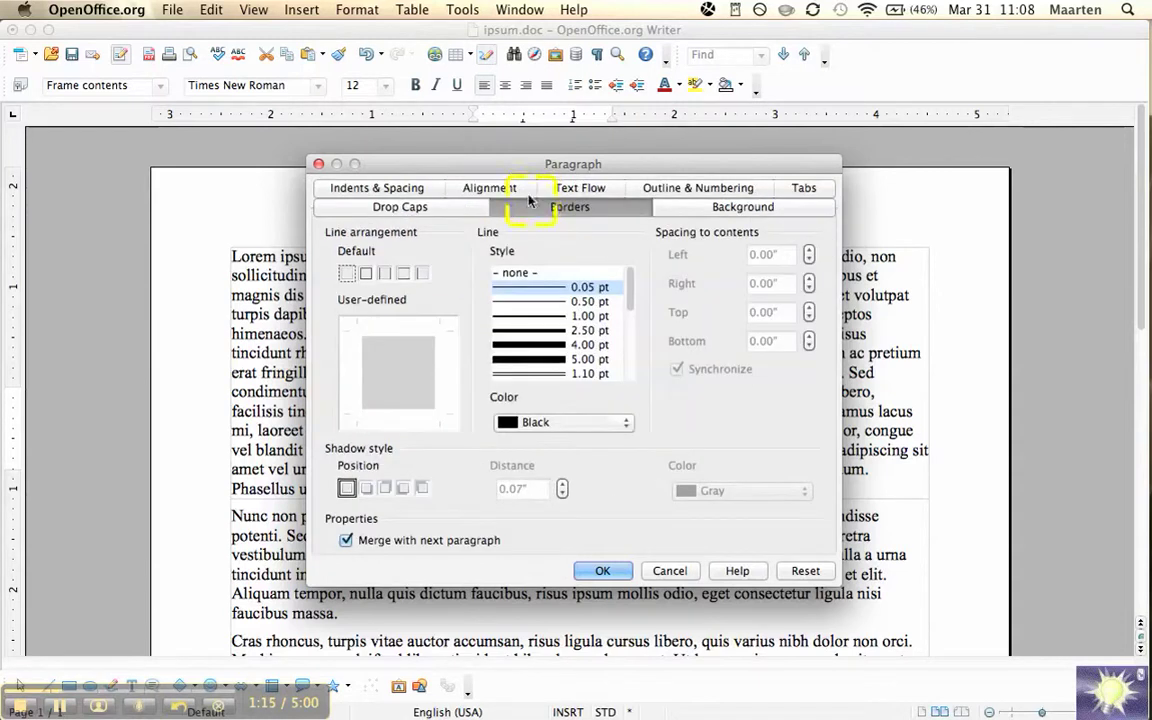
{"action": "left_click", "coordinate": [455, 207]}
{"action": "left_click", "coordinate": [402, 187]}
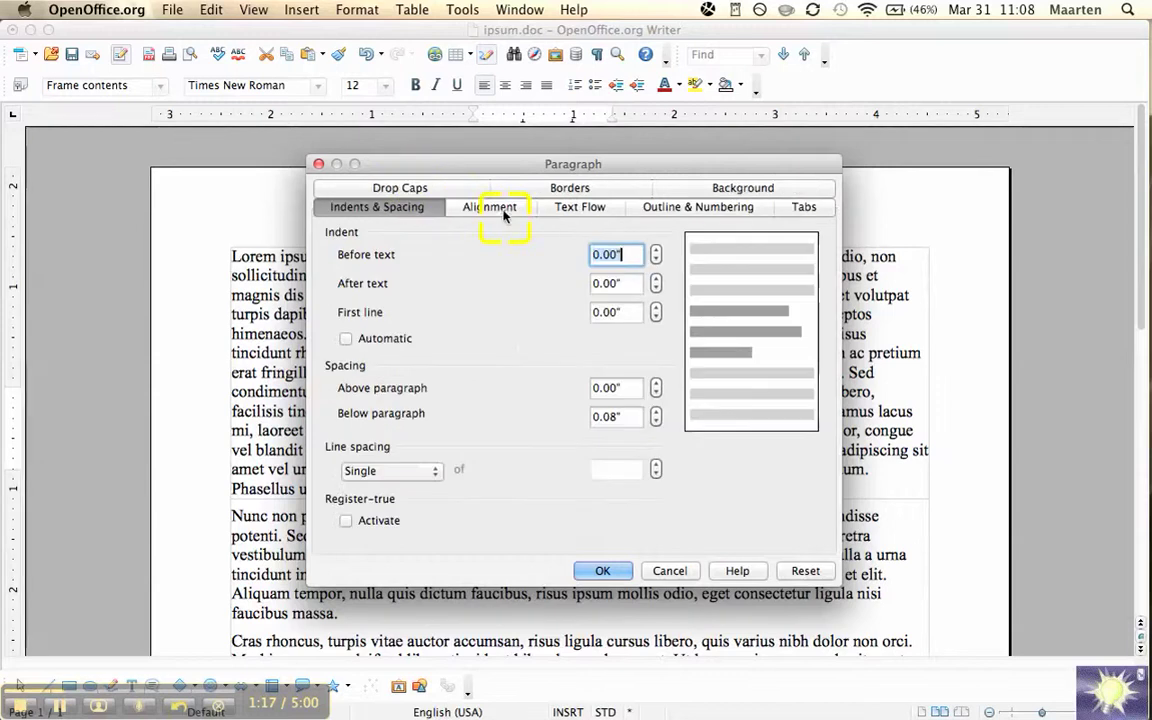
{"action": "left_click", "coordinate": [490, 208]}
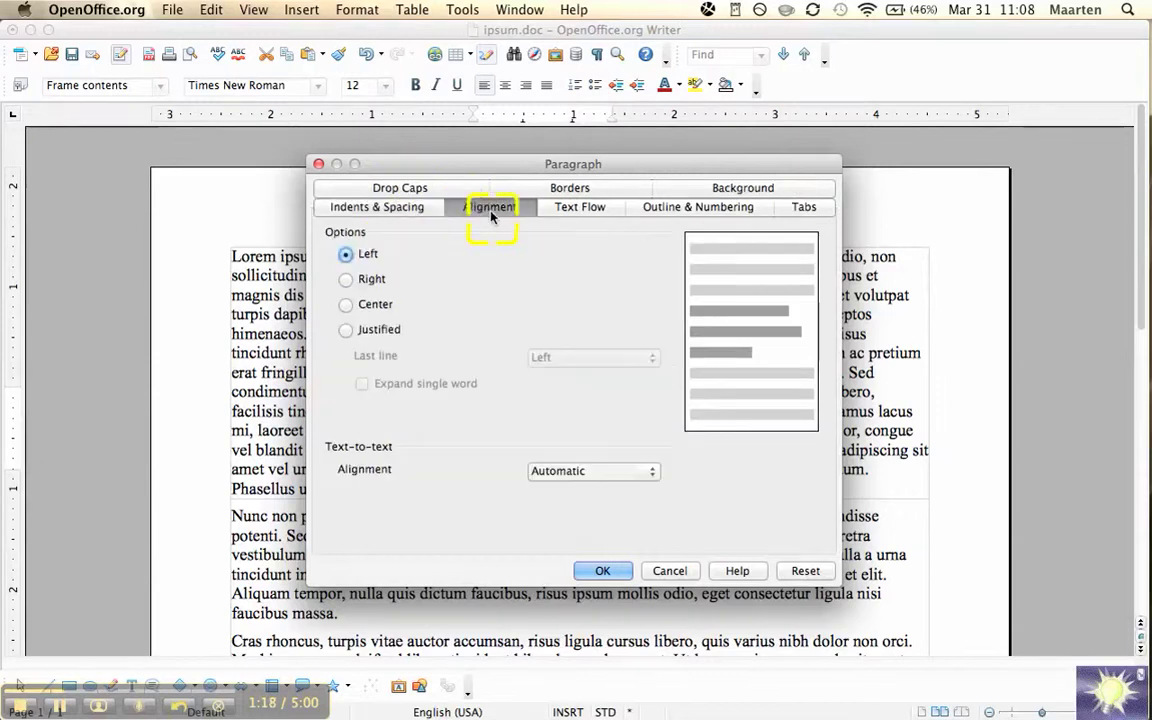
{"action": "left_click", "coordinate": [346, 304]}
{"action": "left_click", "coordinate": [601, 569]}
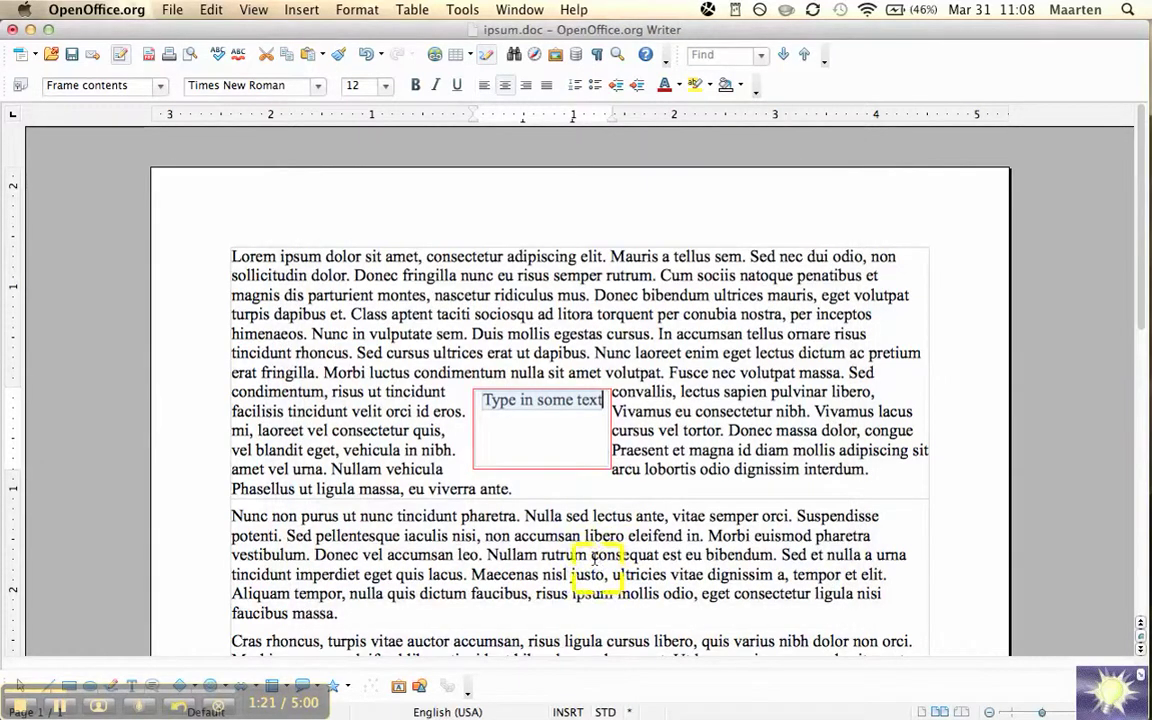
Set the frame paragraph's indent before text to 0.30 inches
{"action": "left_click", "coordinate": [358, 12]}
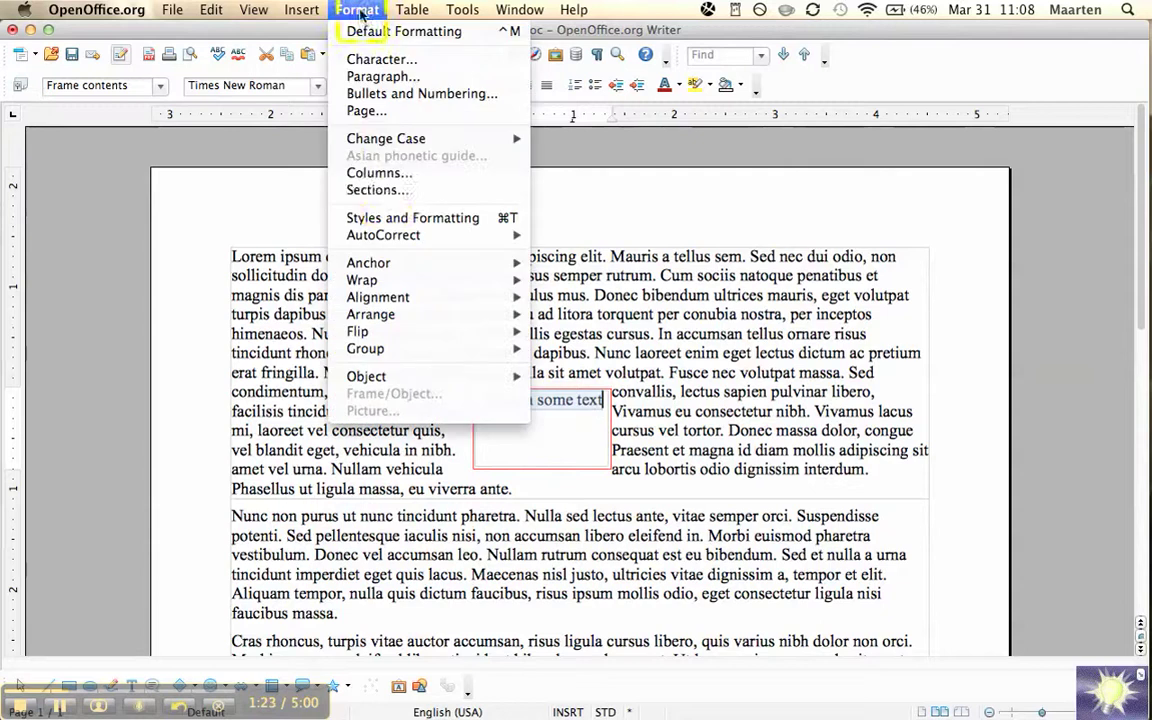
{"action": "left_click", "coordinate": [382, 77]}
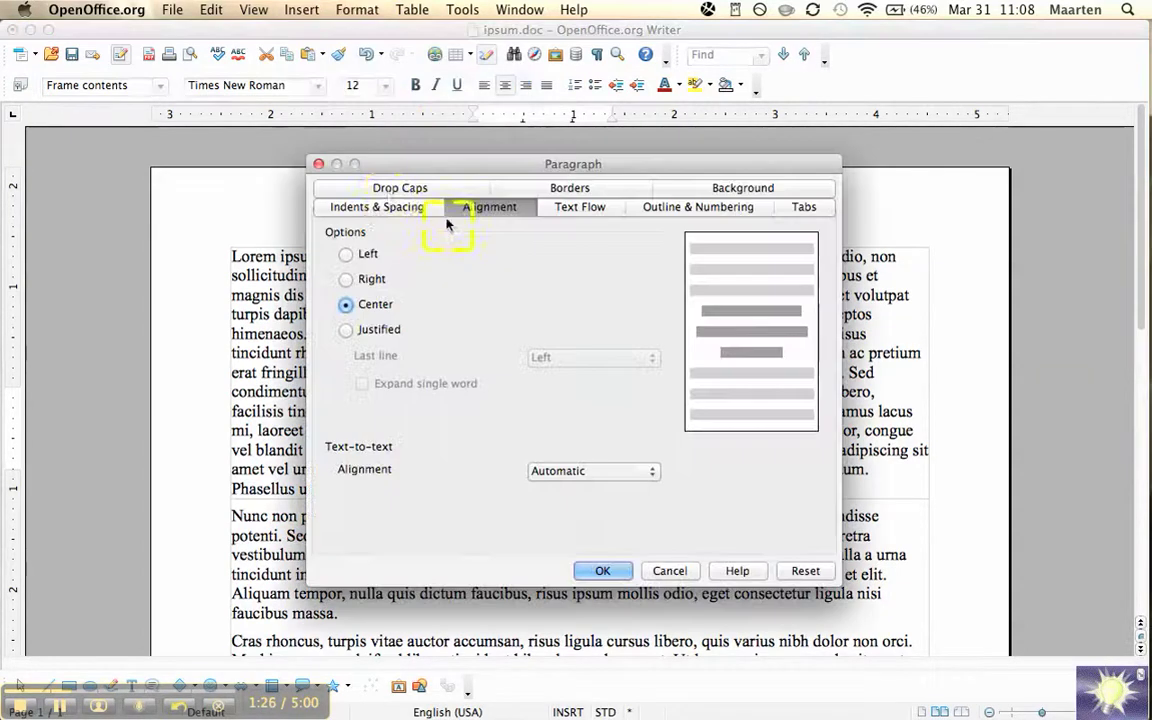
{"action": "left_click", "coordinate": [390, 207]}
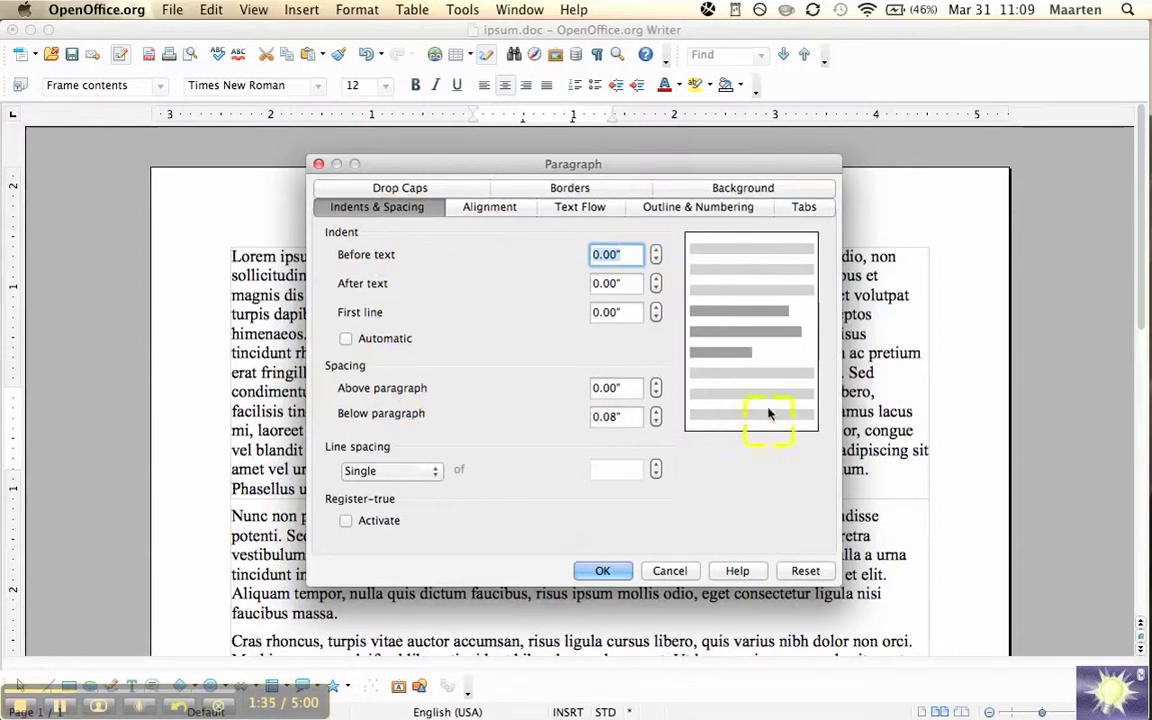
{"action": "left_click", "coordinate": [657, 251]}
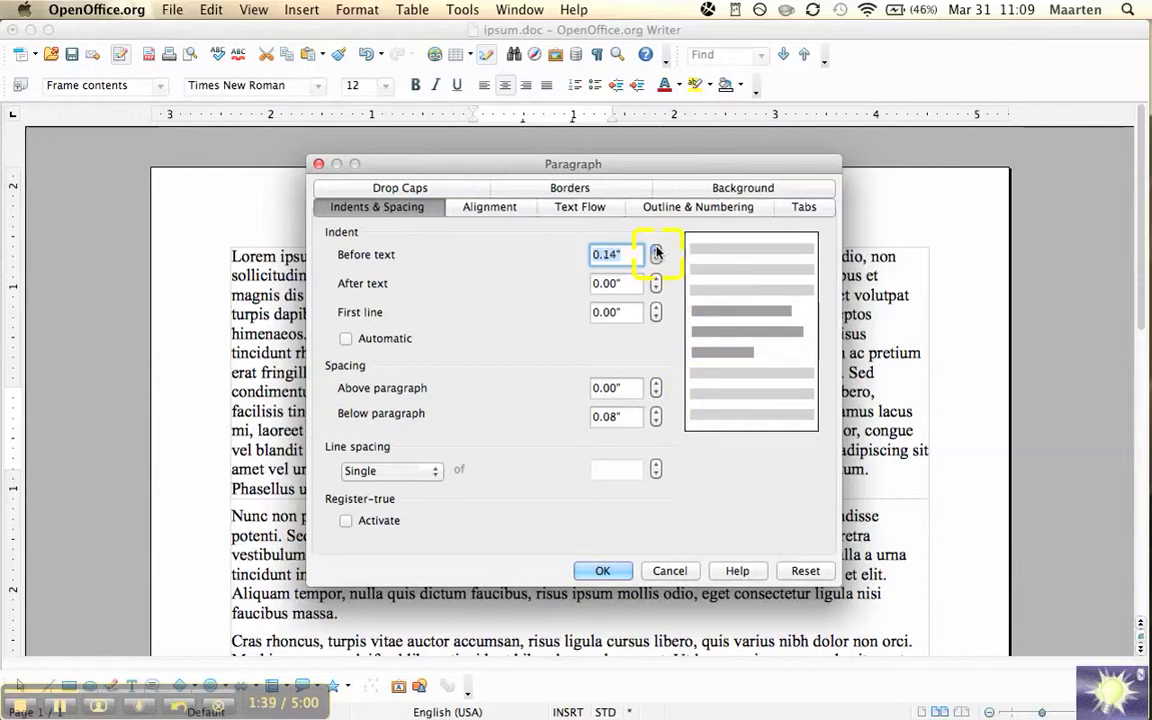
{"action": "left_click", "coordinate": [657, 251]}
{"action": "left_click", "coordinate": [657, 251]}
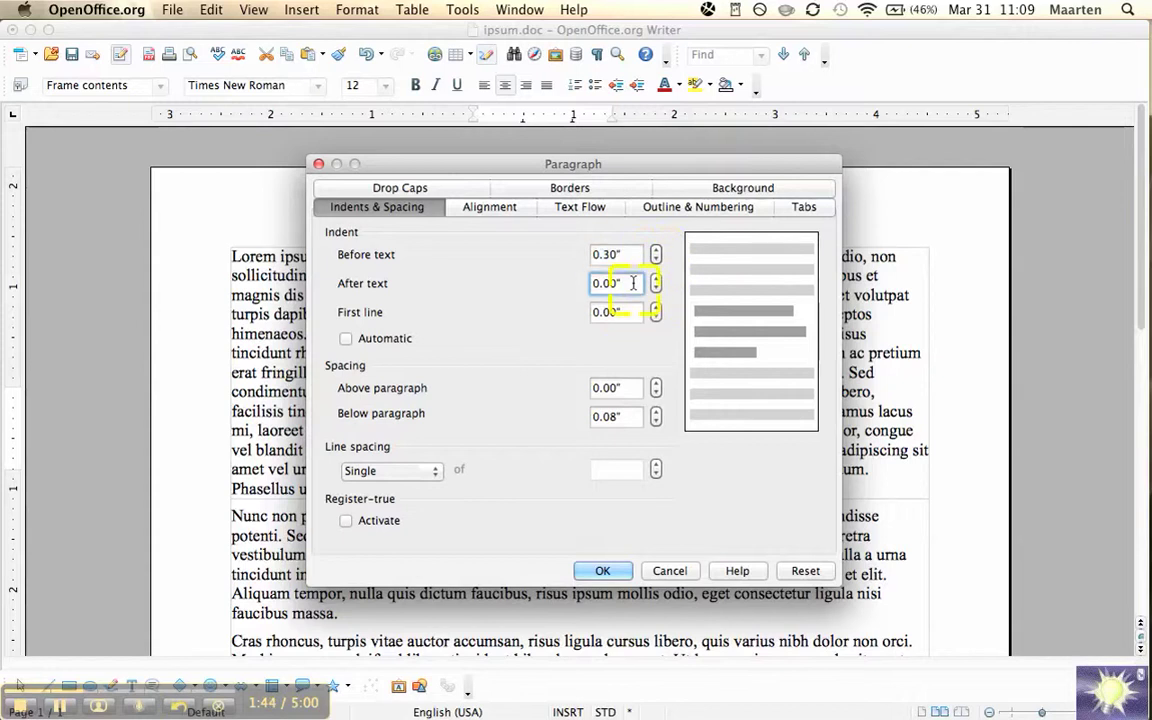
Set the frame paragraph's indent after text to 0.30 inches
{"action": "left_click", "coordinate": [634, 283]}
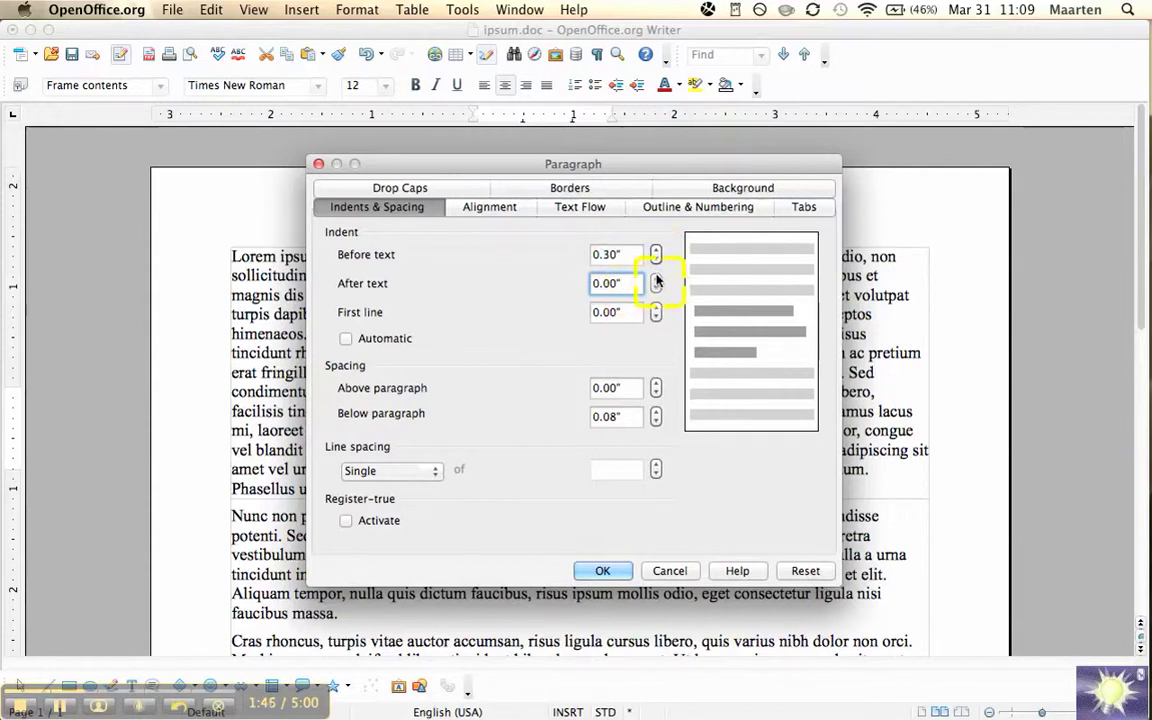
{"action": "left_click", "coordinate": [656, 281]}
{"action": "left_click", "coordinate": [656, 281]}
{"action": "left_click", "coordinate": [656, 281]}
{"action": "left_click", "coordinate": [656, 281]}
{"action": "left_click", "coordinate": [656, 281]}
{"action": "left_click", "coordinate": [656, 281]}
{"action": "left_click", "coordinate": [580, 289]}
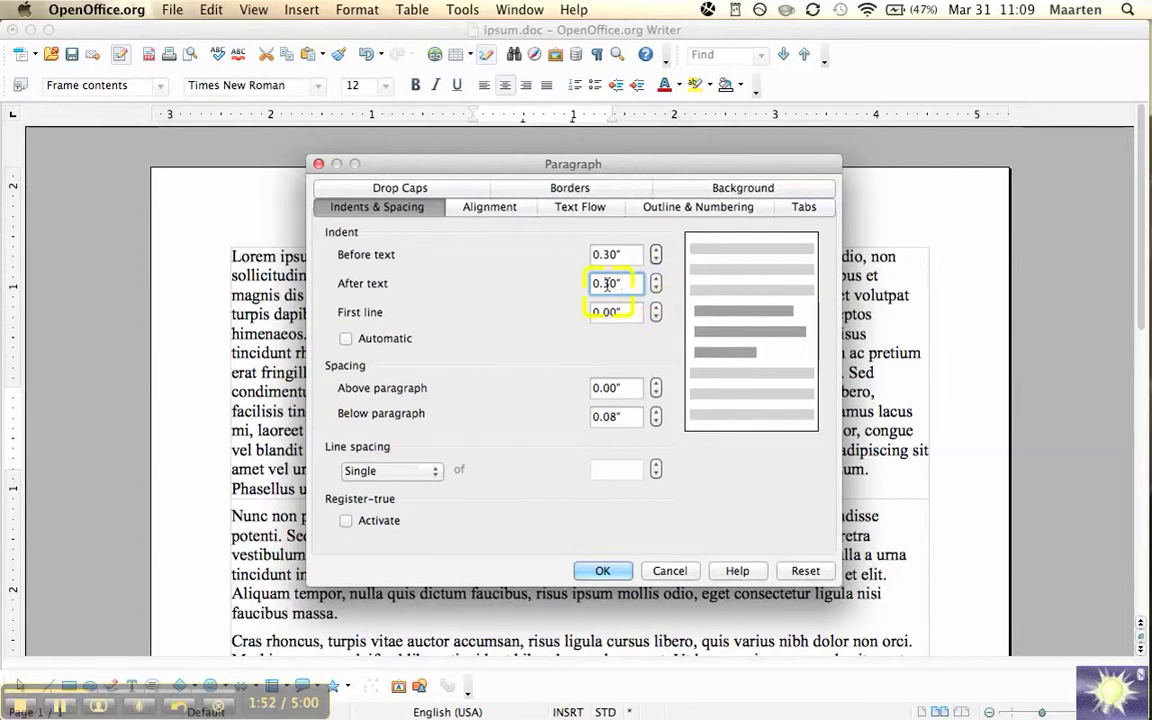
Set the frame paragraph's first line indent to 0.50 inches
{"action": "left_click", "coordinate": [605, 311]}
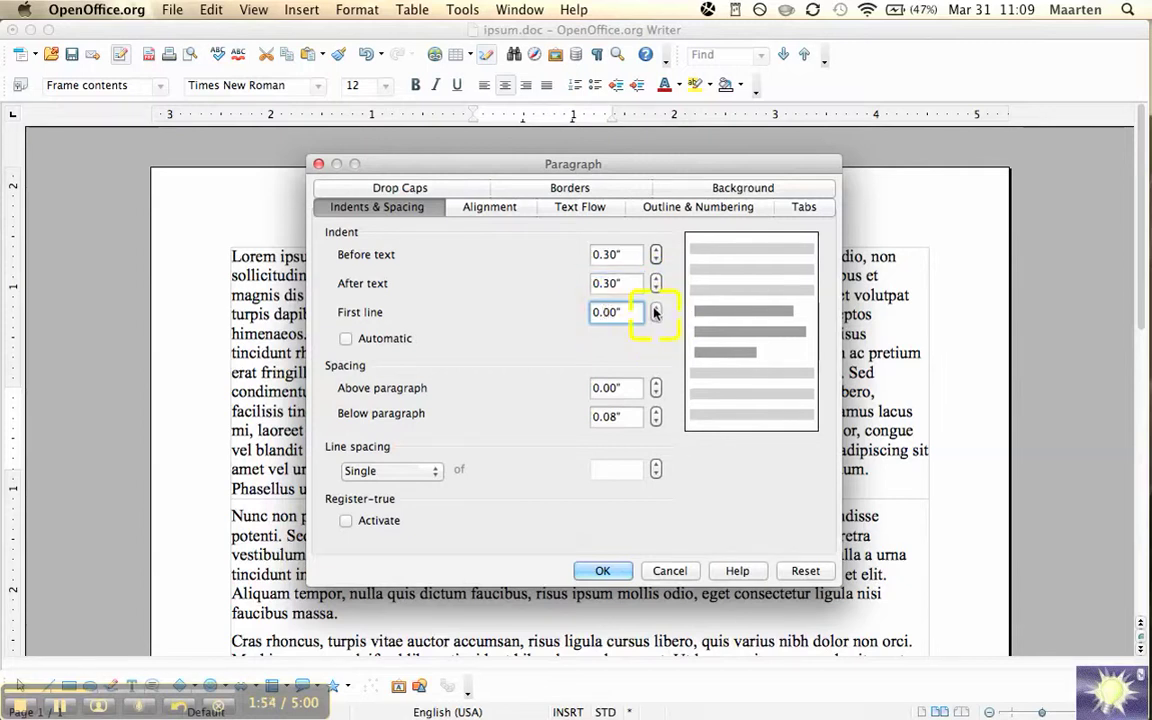
{"action": "left_click", "coordinate": [656, 309]}
{"action": "left_click", "coordinate": [656, 309]}
{"action": "left_click", "coordinate": [656, 309]}
{"action": "left_click", "coordinate": [656, 309]}
{"action": "left_click", "coordinate": [656, 309]}
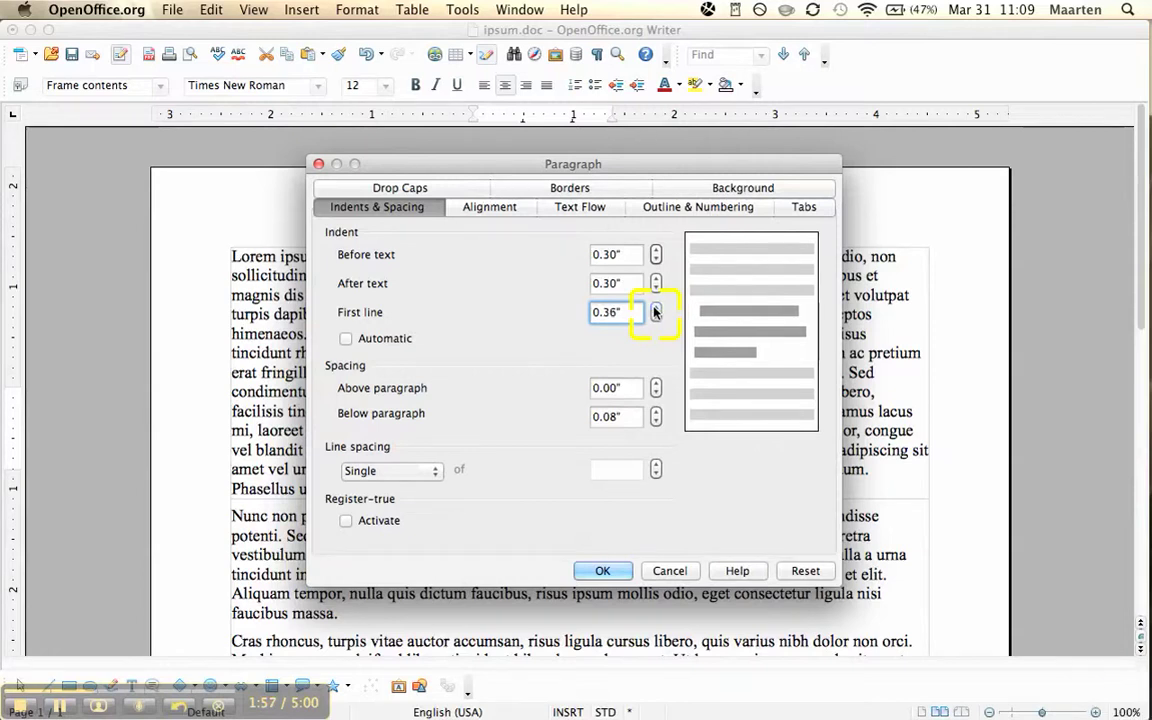
{"action": "left_click", "coordinate": [656, 309]}
{"action": "left_click", "coordinate": [656, 309]}
{"action": "left_click", "coordinate": [656, 309]}
Set the spacing above the frame's paragraph to 0.08 inches and apply the indent and spacing settings
{"action": "left_click", "coordinate": [605, 390]}
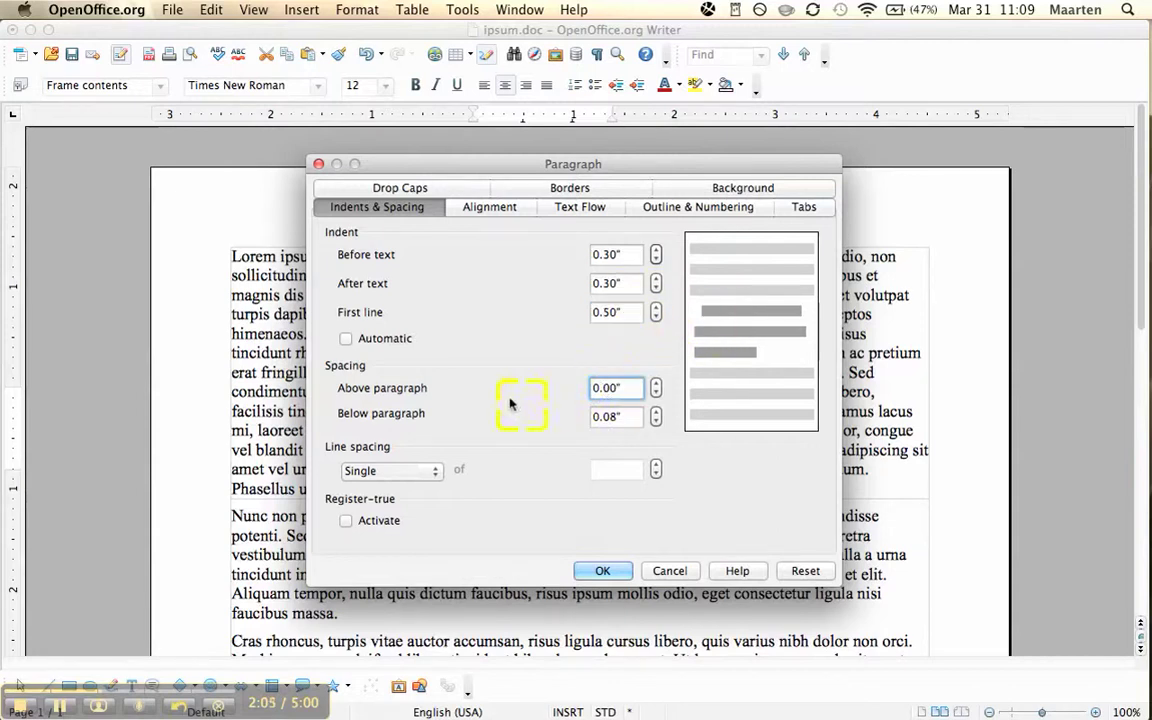
{"action": "left_click", "coordinate": [656, 384]}
{"action": "left_click", "coordinate": [656, 396]}
{"action": "left_click", "coordinate": [630, 414]}
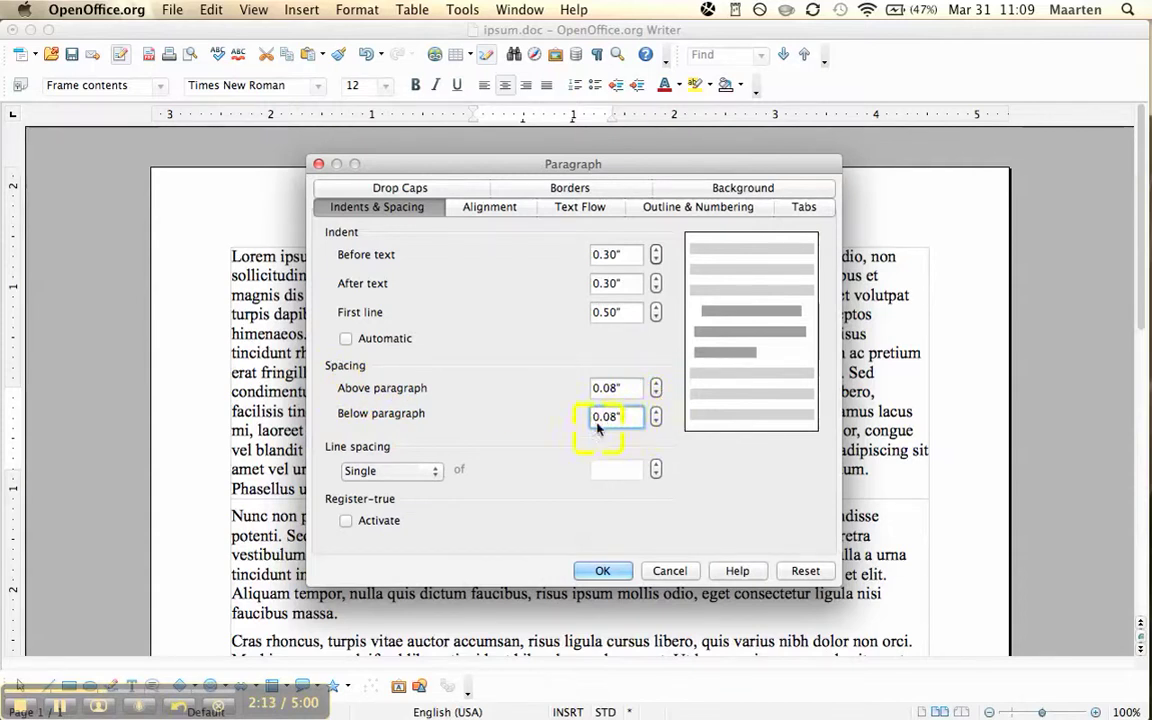
{"action": "left_click", "coordinate": [607, 571]}
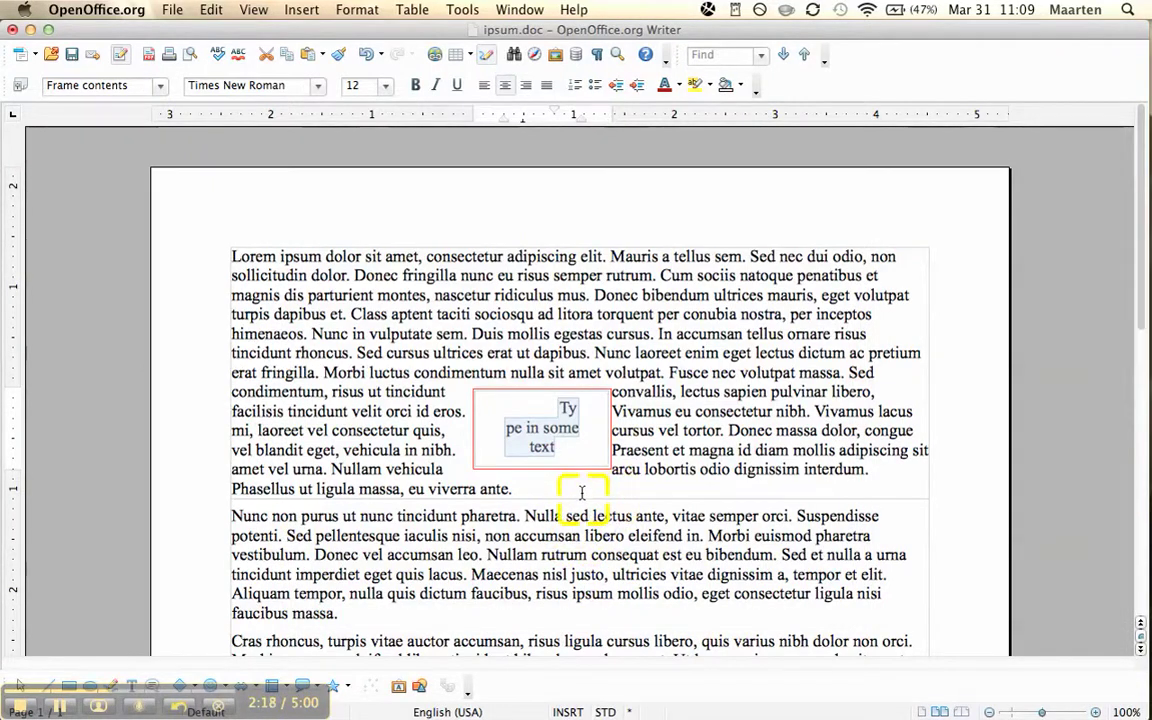
{"action": "left_click", "coordinate": [505, 312]}
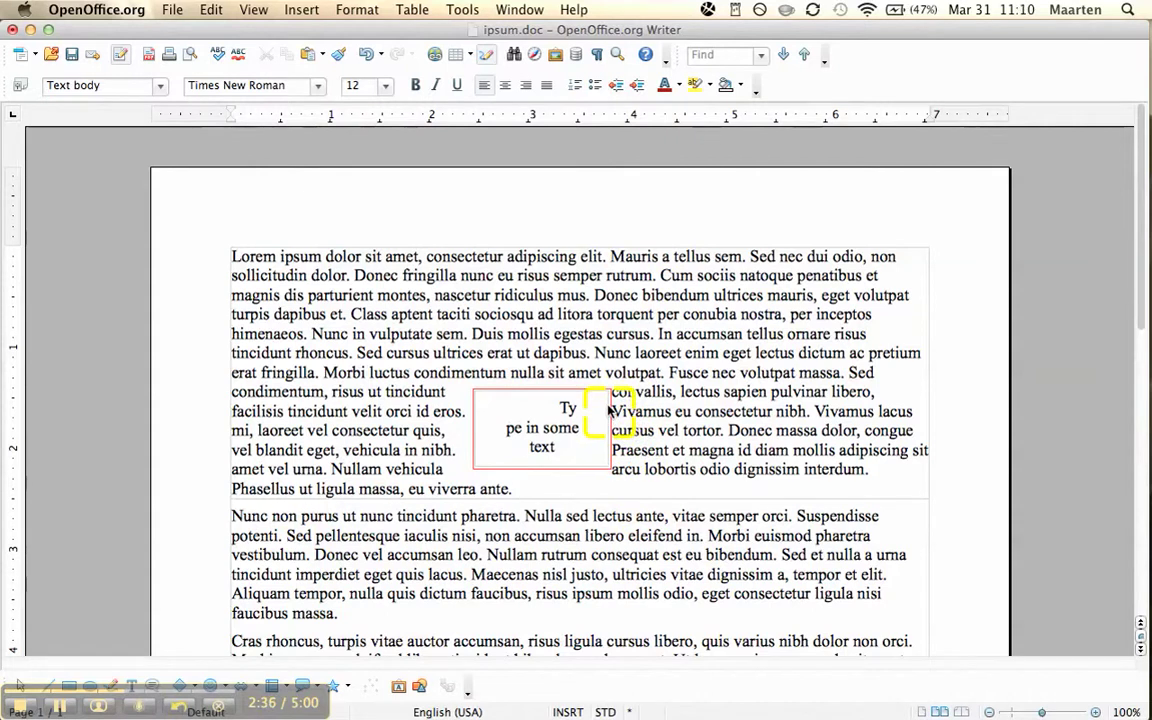
Set the text frame's left and right wrap spacing to 0.20 inches
{"action": "left_click", "coordinate": [608, 408]}
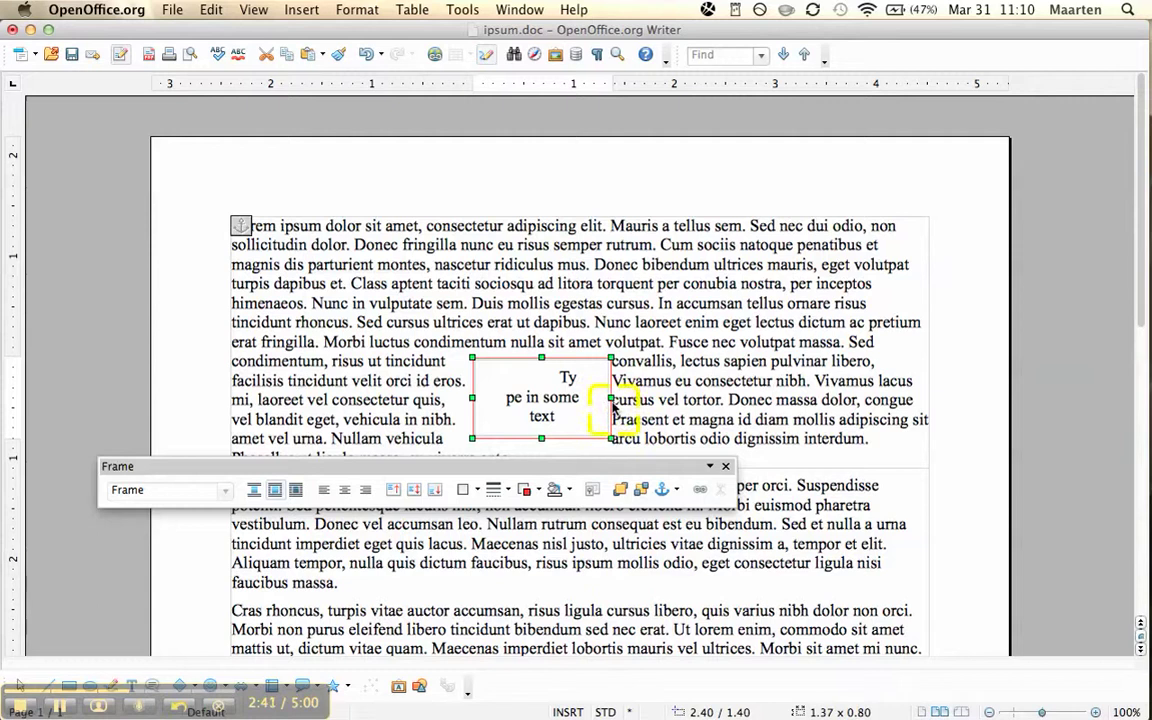
{"action": "right_click", "coordinate": [611, 399]}
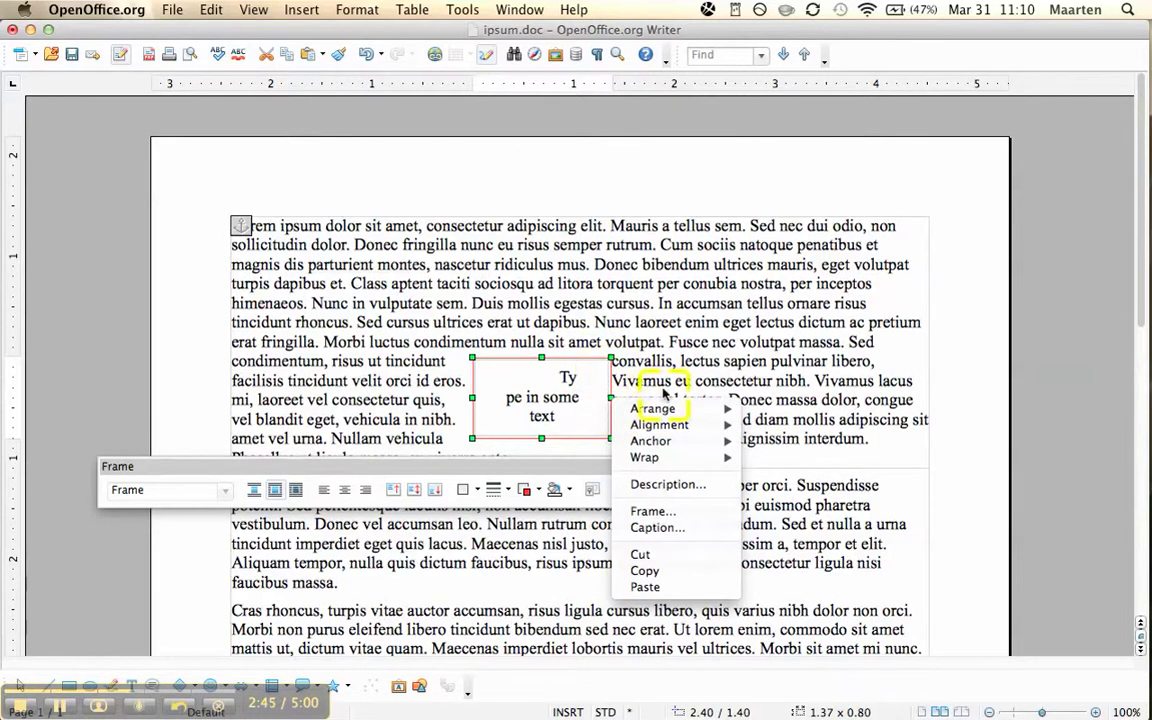
{"action": "left_click", "coordinate": [600, 385]}
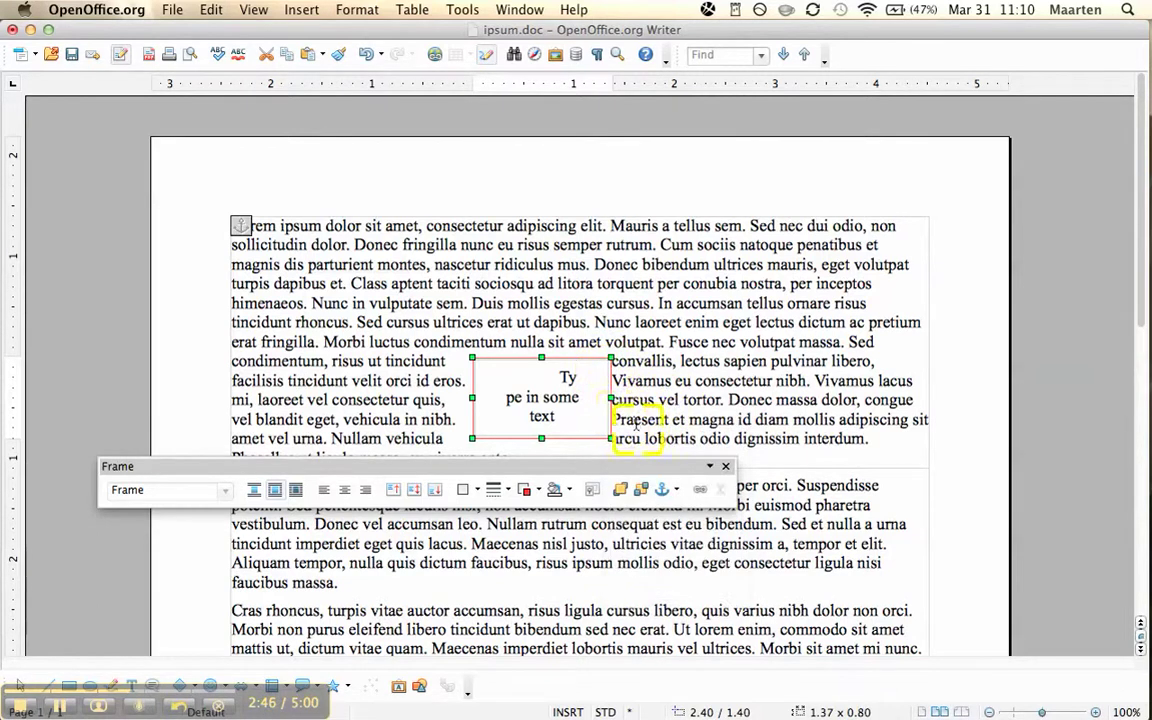
{"action": "right_click", "coordinate": [611, 361]}
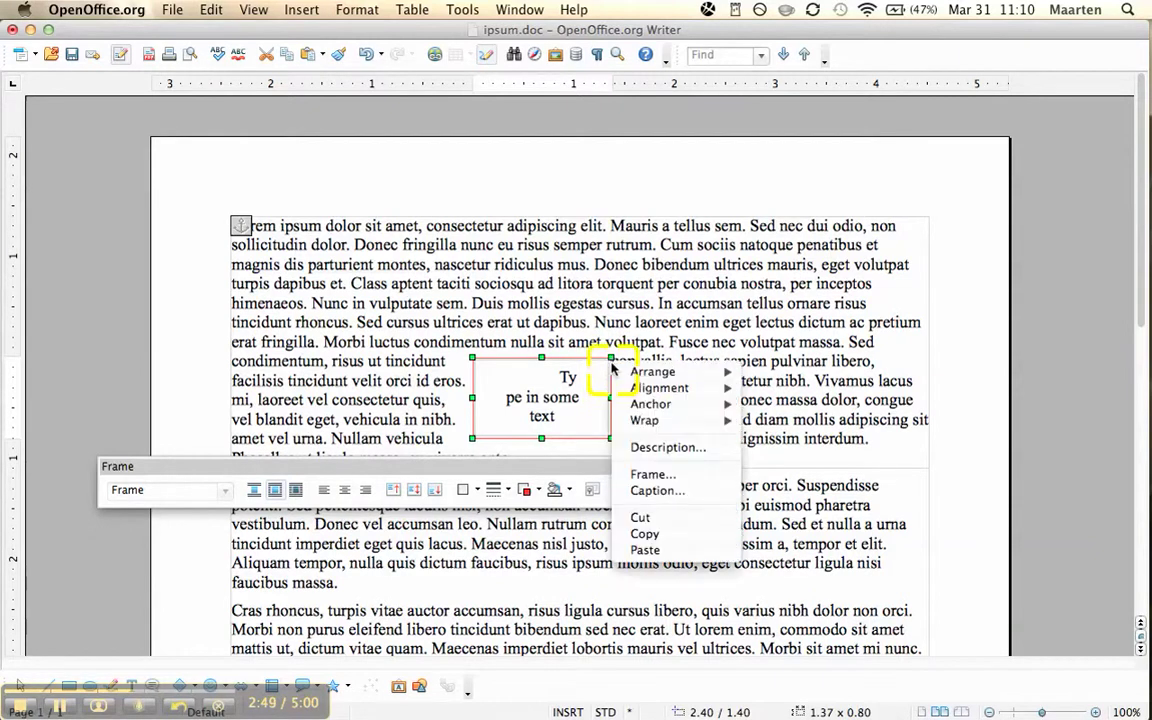
{"action": "left_click", "coordinate": [640, 474]}
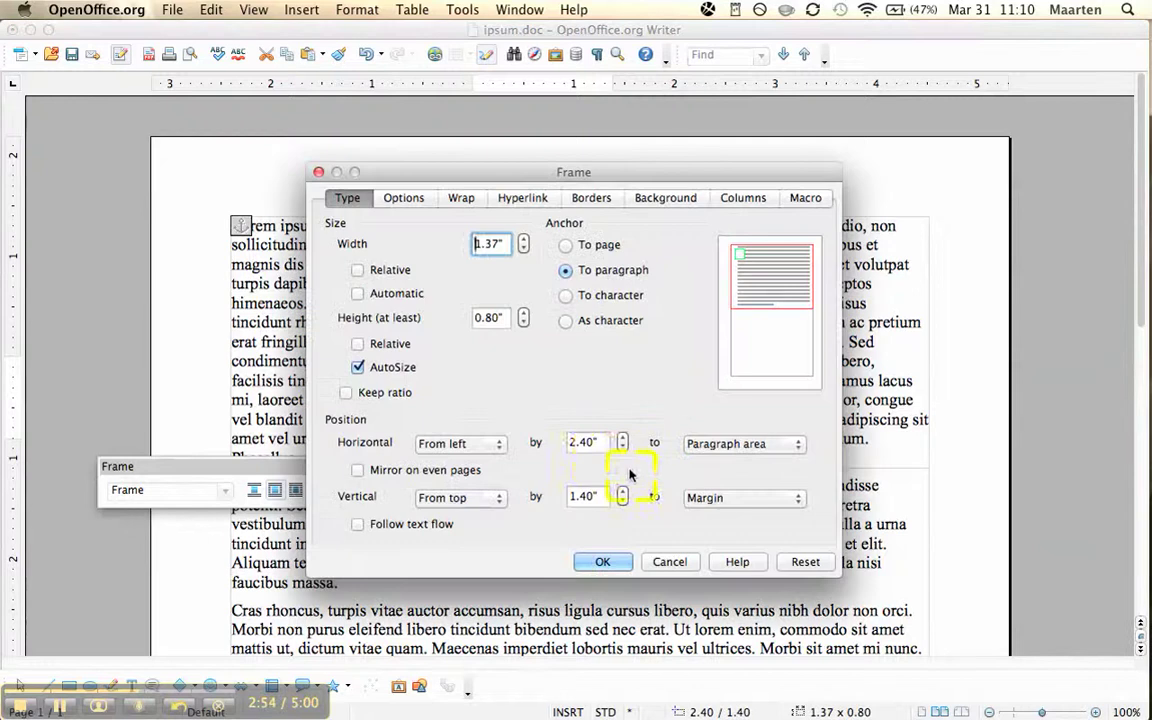
{"action": "left_click", "coordinate": [462, 201]}
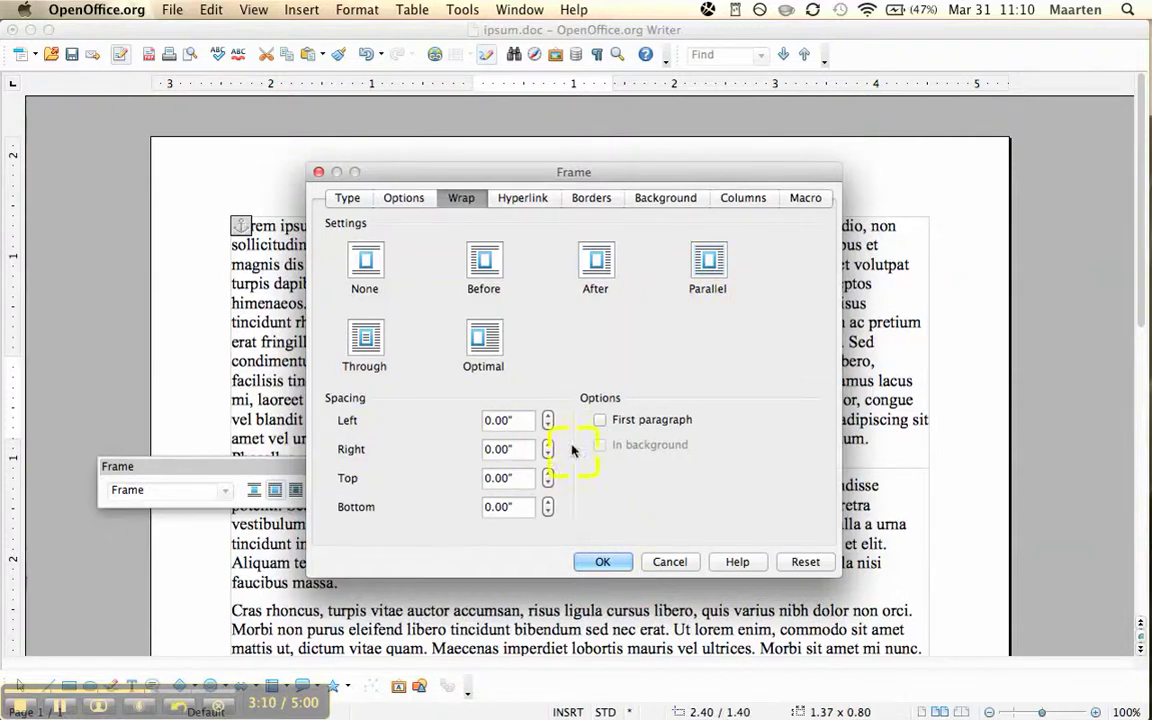
{"action": "left_click", "coordinate": [548, 416]}
{"action": "left_click", "coordinate": [548, 416]}
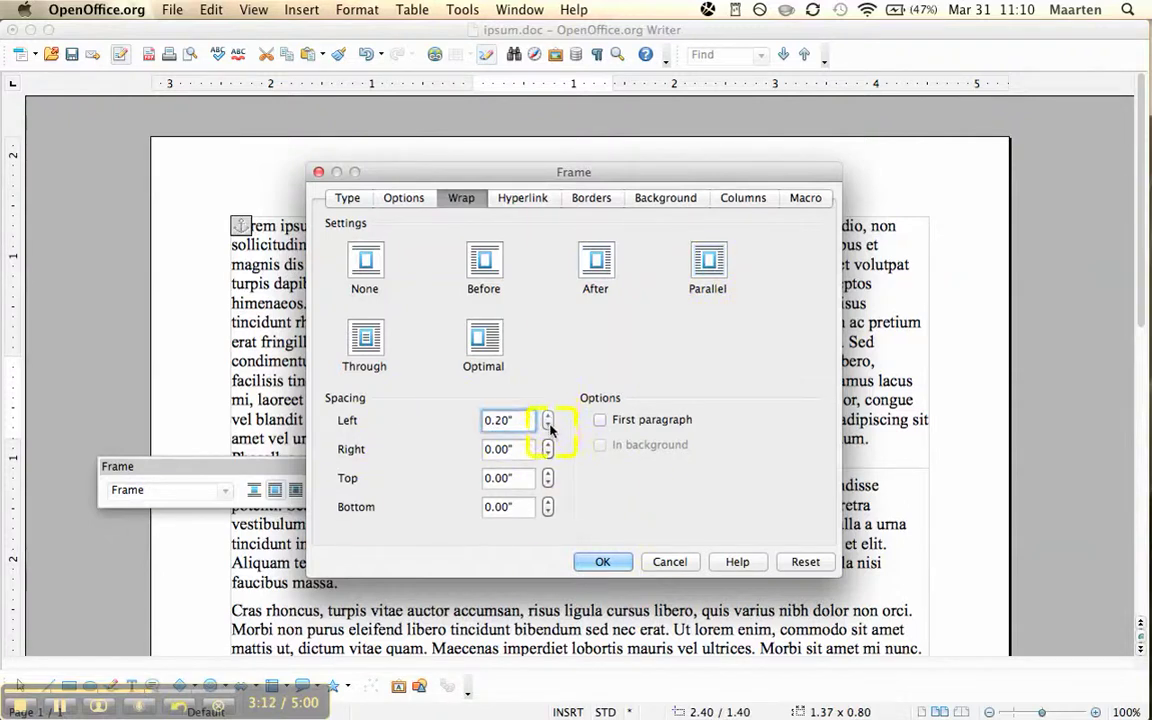
{"action": "left_click", "coordinate": [548, 445]}
{"action": "left_click", "coordinate": [548, 445]}
Set the text frame's top and bottom wrap spacing to 0.20 inches and apply the wrap settings
{"action": "left_click", "coordinate": [548, 474]}
{"action": "left_click", "coordinate": [548, 474]}
{"action": "left_click", "coordinate": [548, 503]}
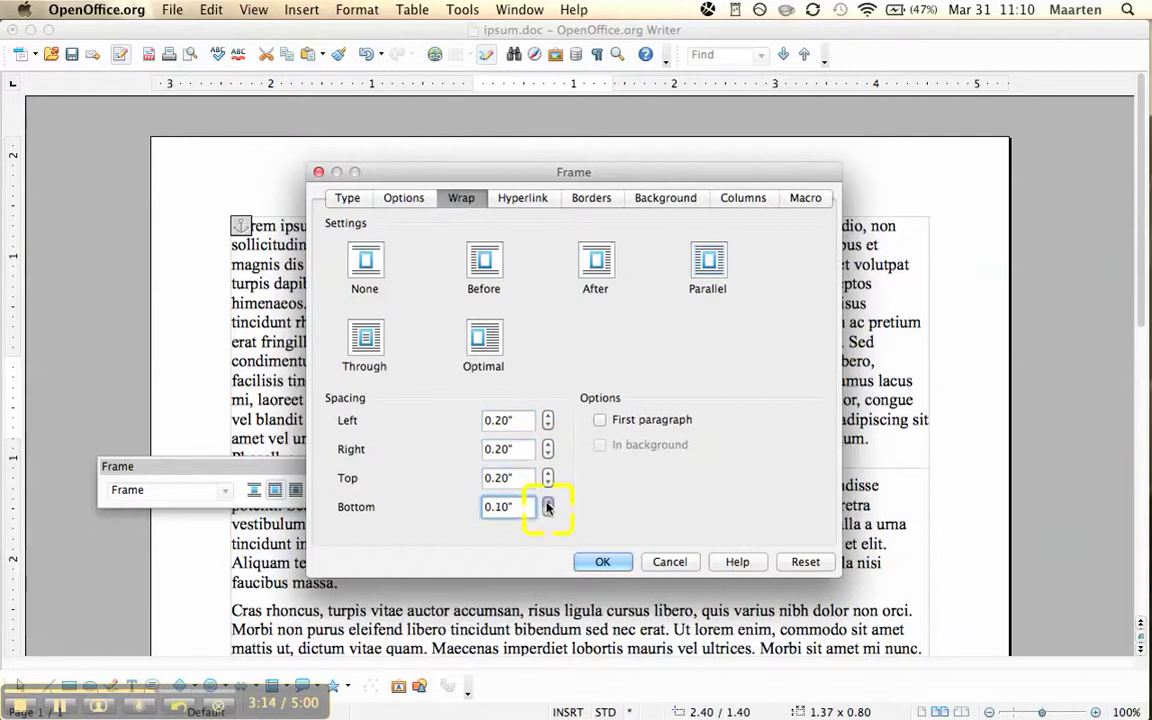
{"action": "left_click", "coordinate": [548, 503]}
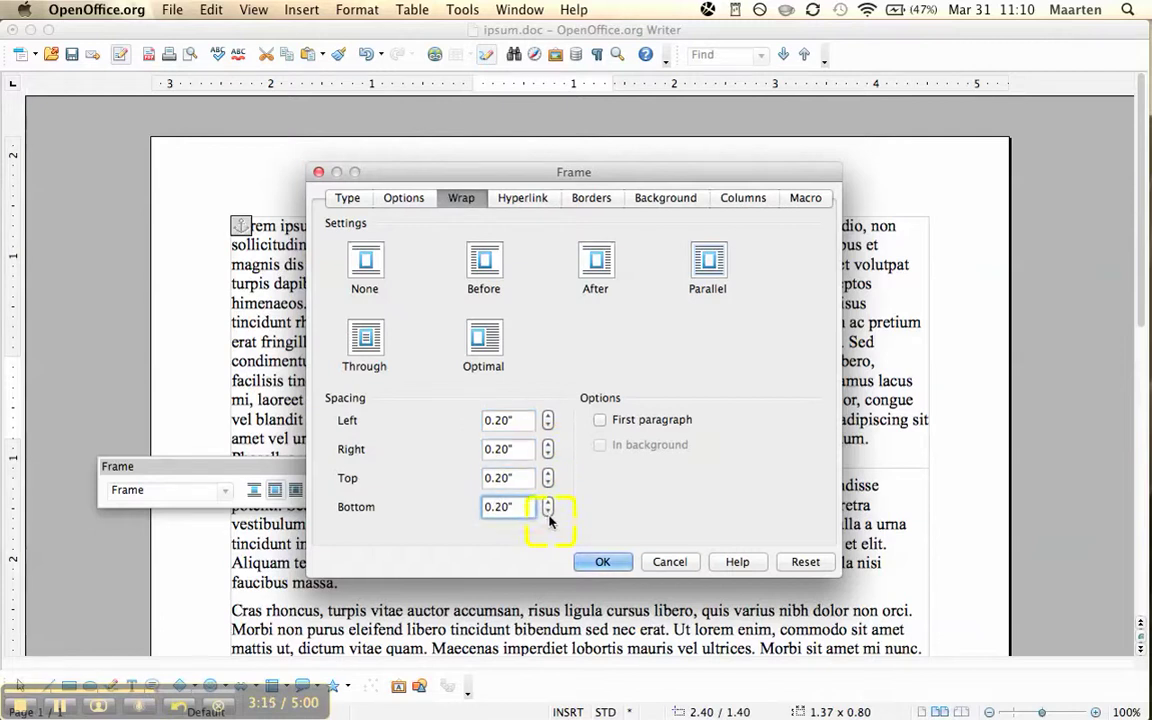
{"action": "left_click", "coordinate": [603, 562]}
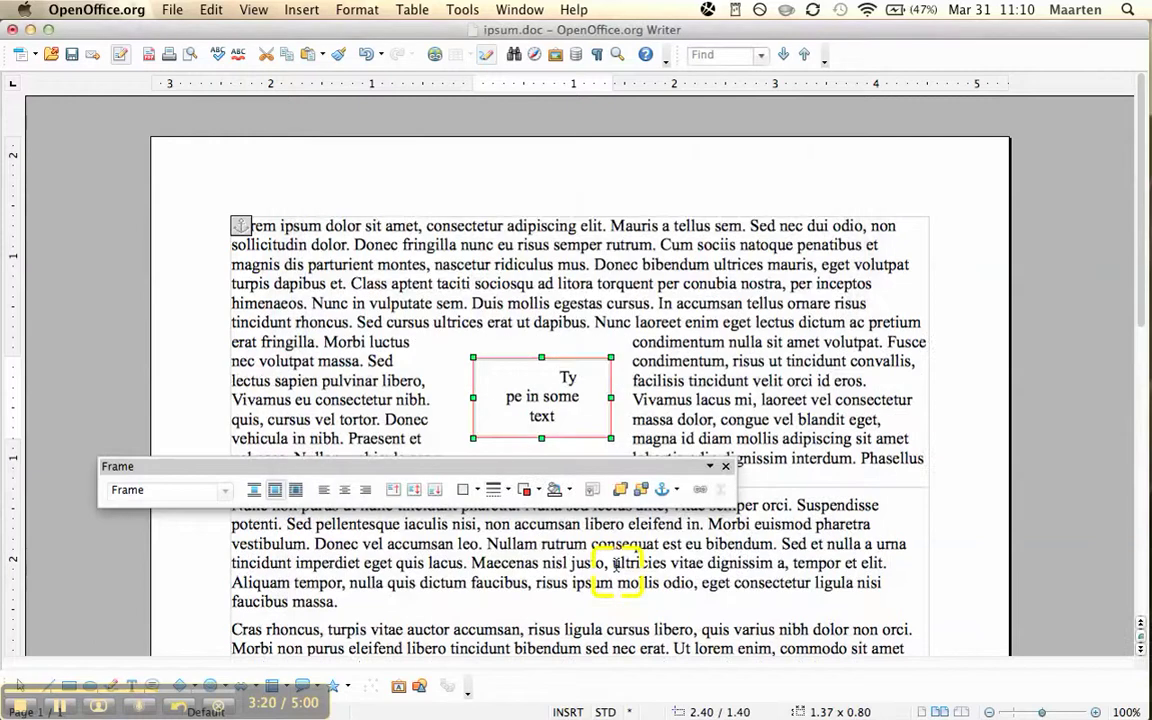
Set the text frame's left and right wrap spacing to 0.10 inches
{"action": "right_click", "coordinate": [612, 404]}
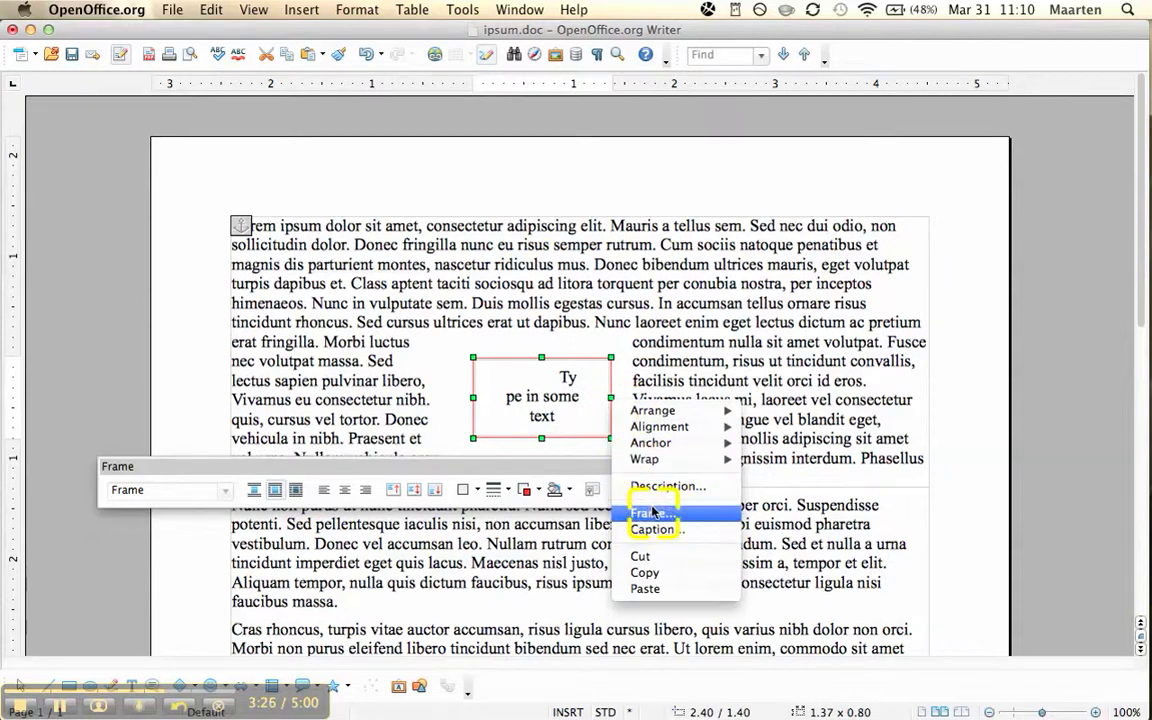
{"action": "left_click", "coordinate": [650, 513]}
{"action": "left_click", "coordinate": [503, 420]}
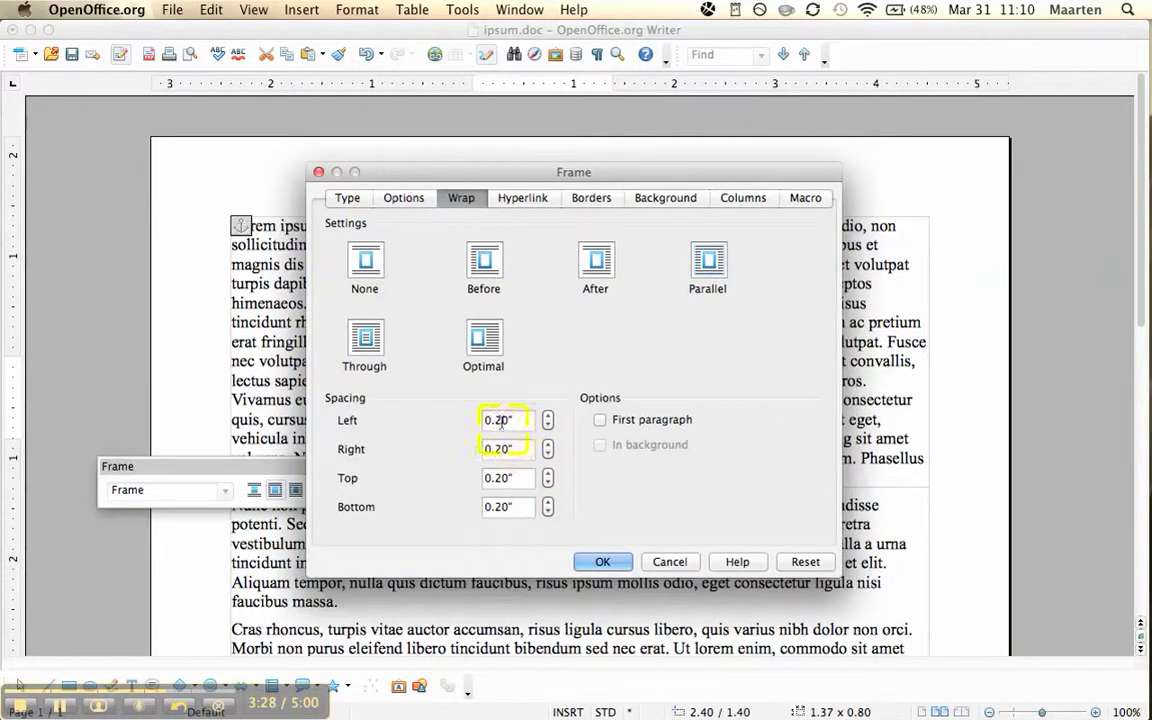
{"action": "mouse_move", "coordinate": [1140, 168]}
{"action": "key", "text": "BackSpace"}
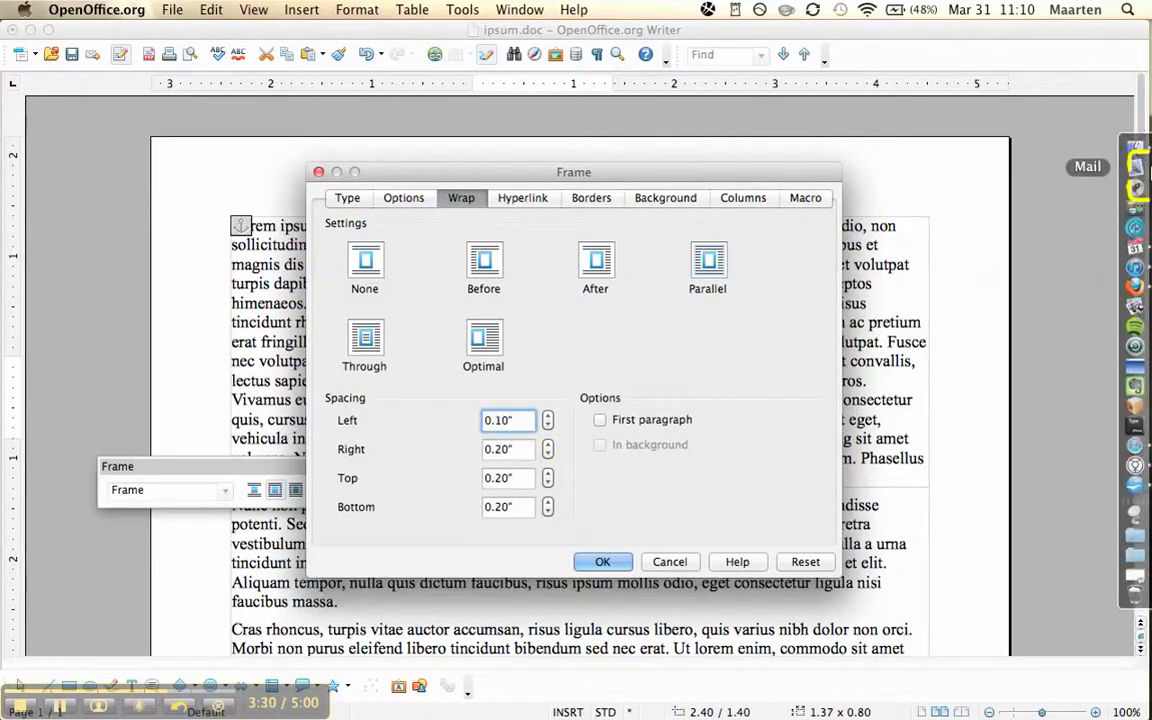
{"action": "type", "text": "1"}
{"action": "left_click", "coordinate": [497, 449]}
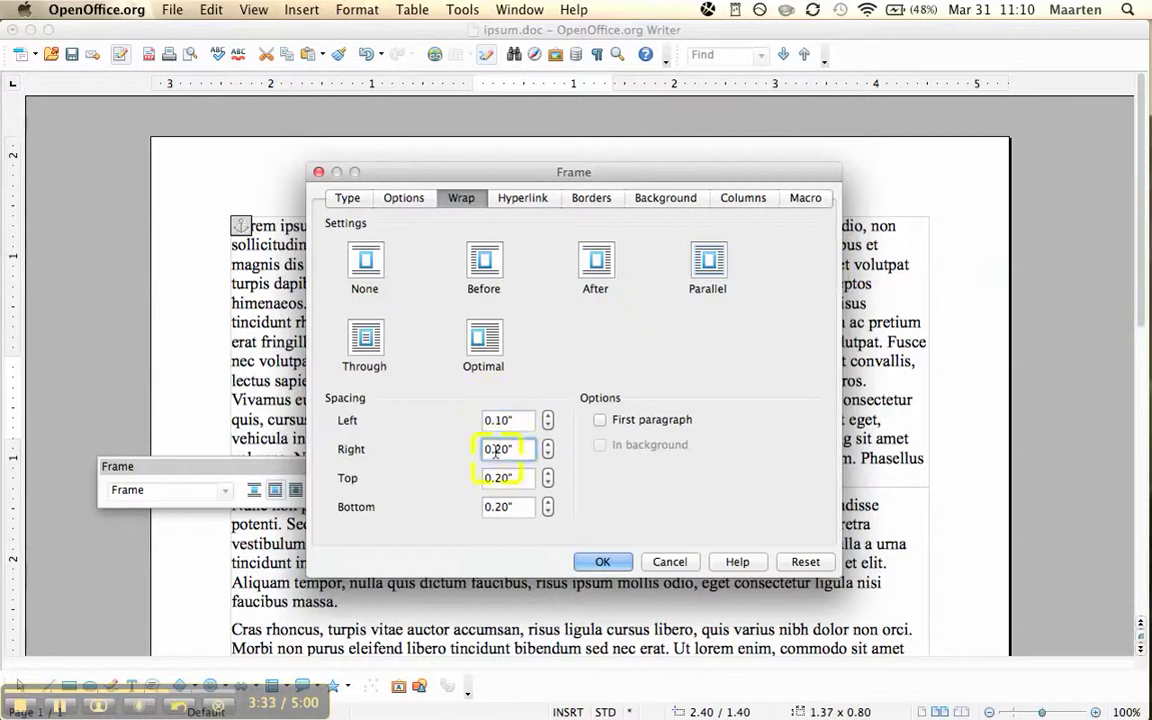
{"action": "mouse_move", "coordinate": [1140, 147]}
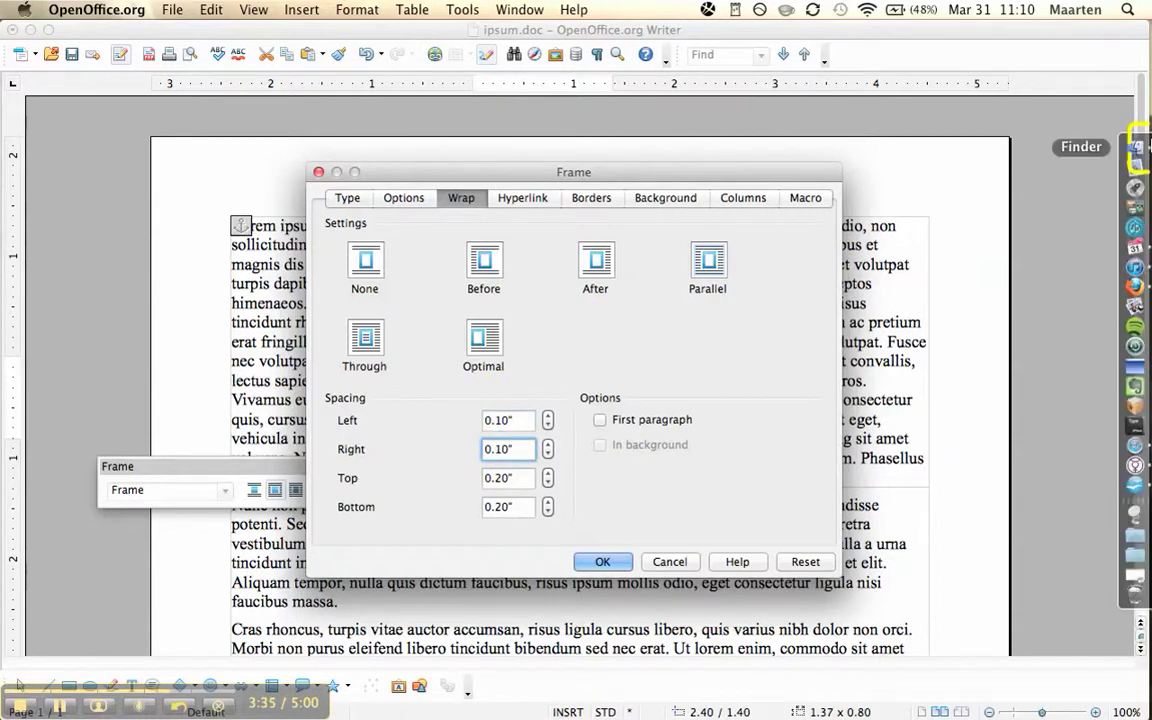
Set the text frame's top and bottom wrap spacing to 0.10 inches and apply the wrap settings
{"action": "left_click", "coordinate": [498, 479]}
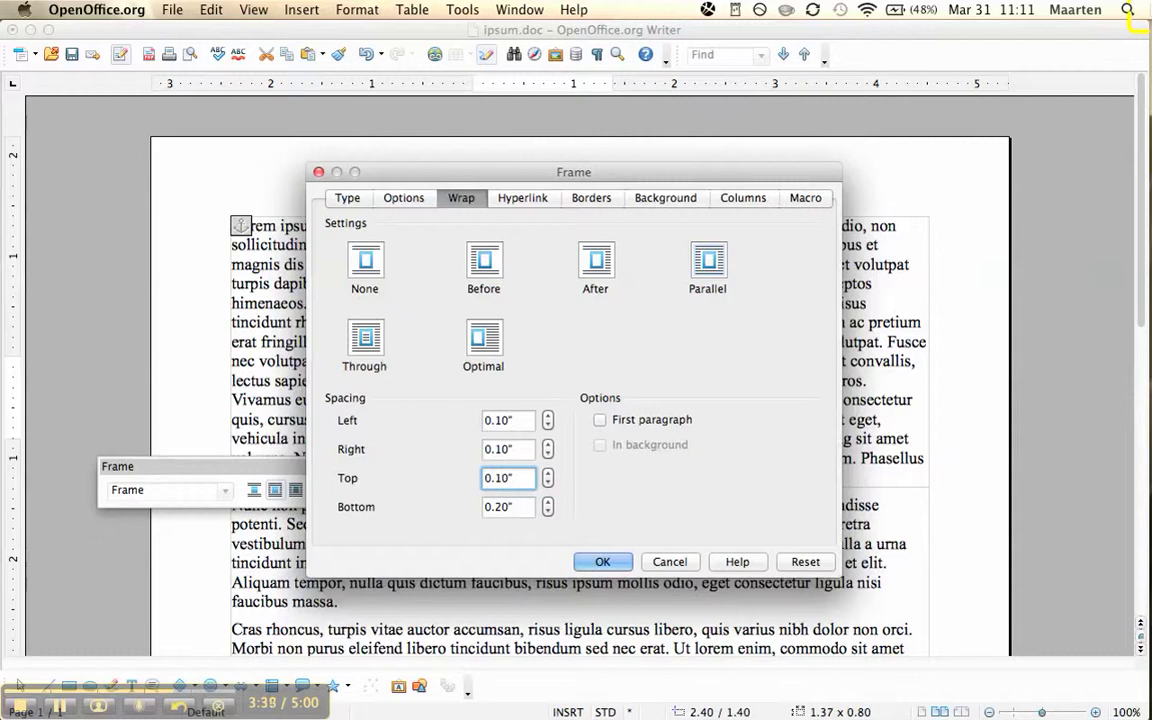
{"action": "left_click", "coordinate": [528, 506]}
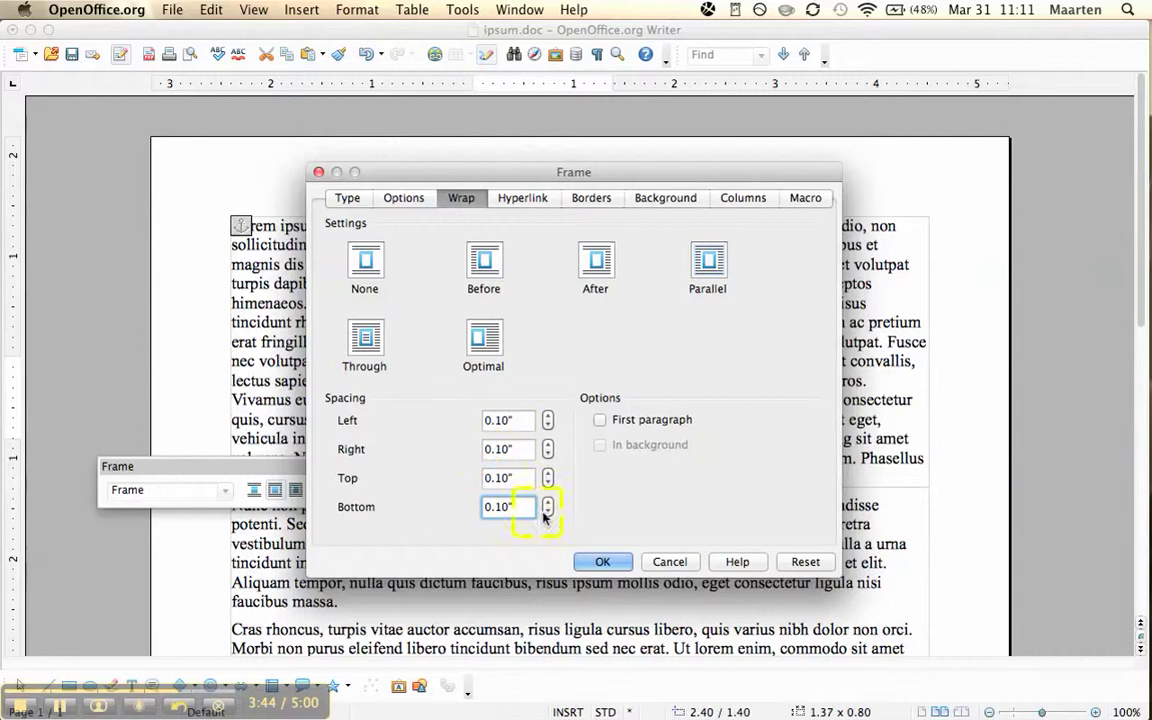
{"action": "left_click", "coordinate": [590, 560]}
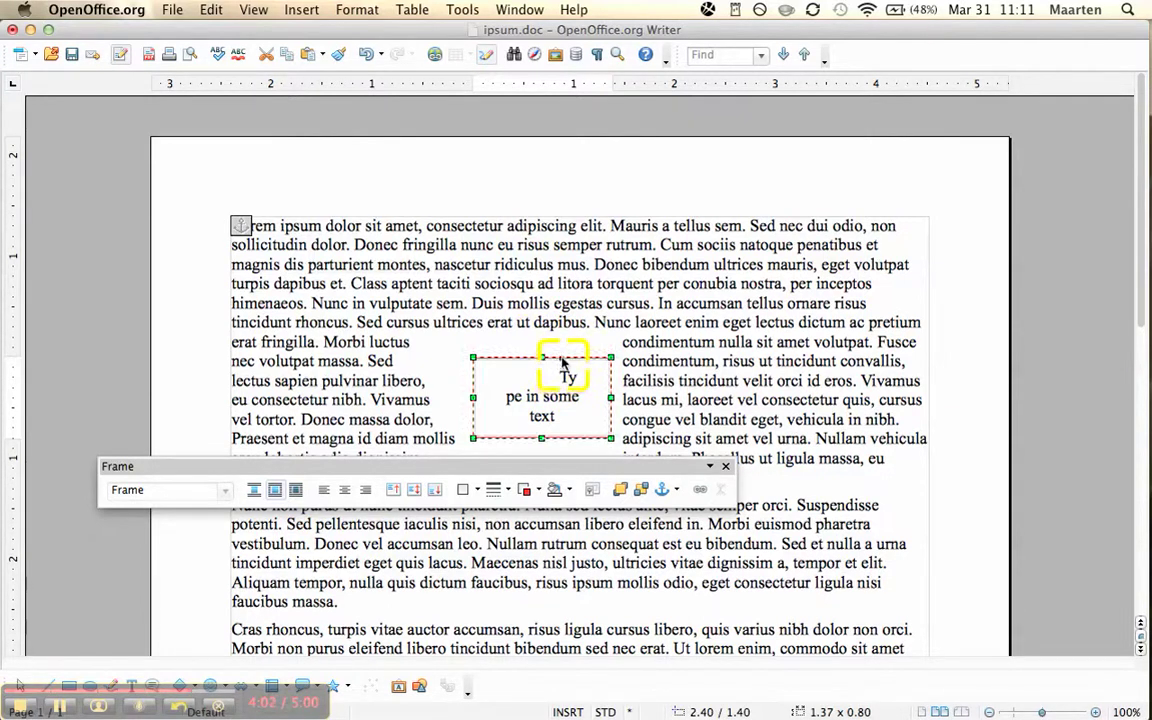
Move the text frame to the right within the first paragraph, to a position of about 3.22 / 1.28 inches
{"action": "left_click_drag", "start_coordinate": [560, 358], "coordinate": [598, 347]}
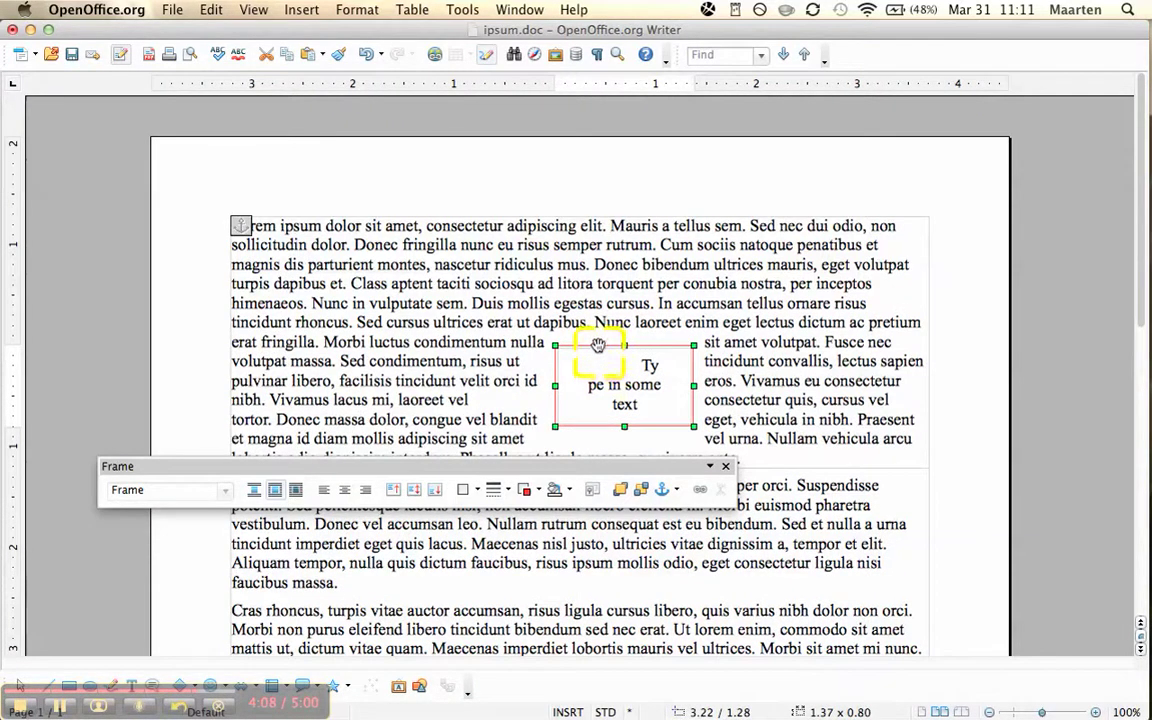